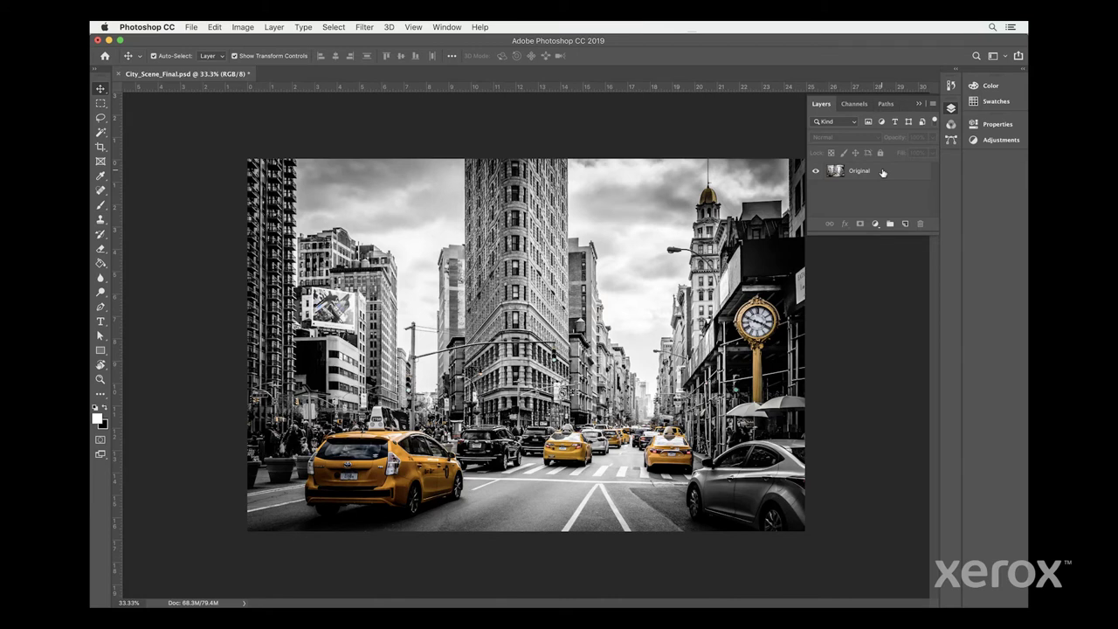
- Duplicate the Original layer as a new layer named _CMYK_Cabs
left_click(883, 172)
right_click(883, 172)
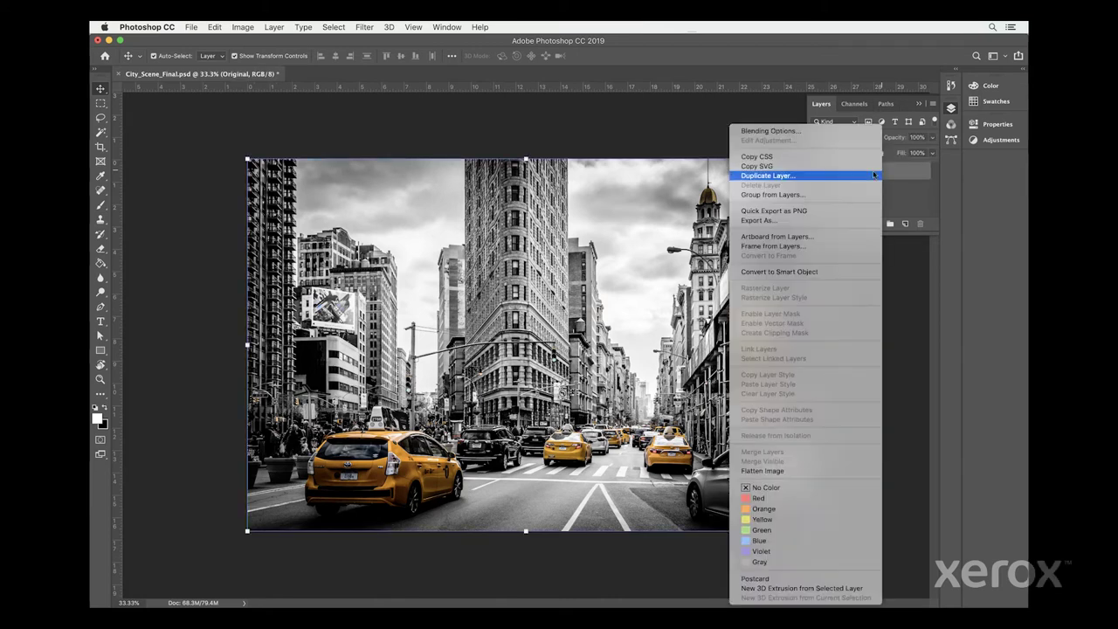
left_click(855, 179)
key("BackSpace")
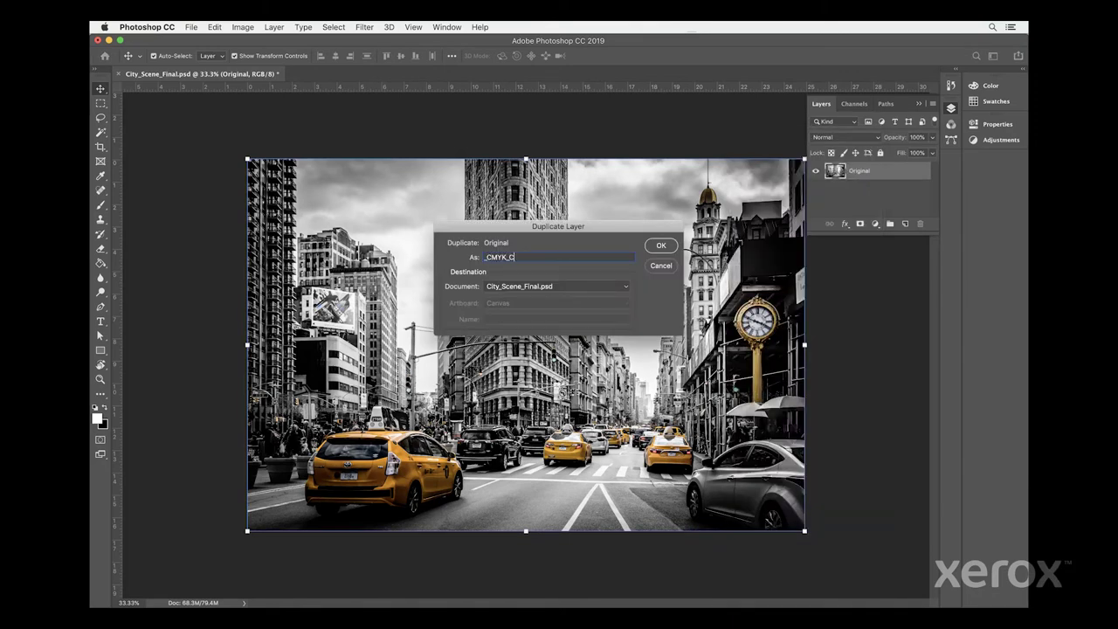
left_click(661, 246)
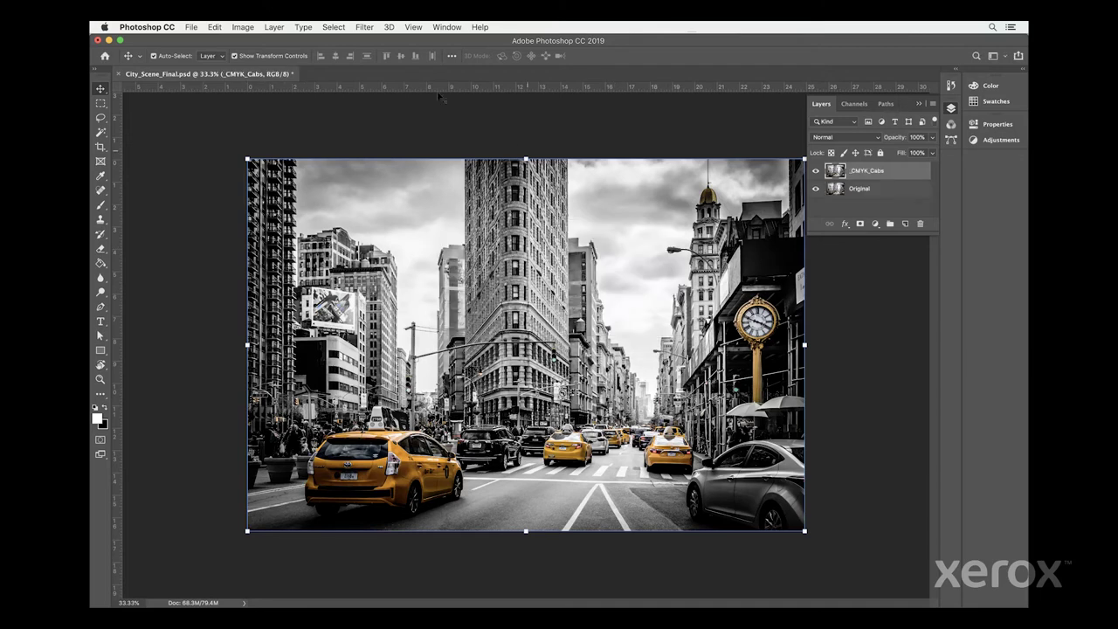
- Load the saved cabs selection, invert it, and delete the background from _CMYK_Cabs
left_click(333, 27)
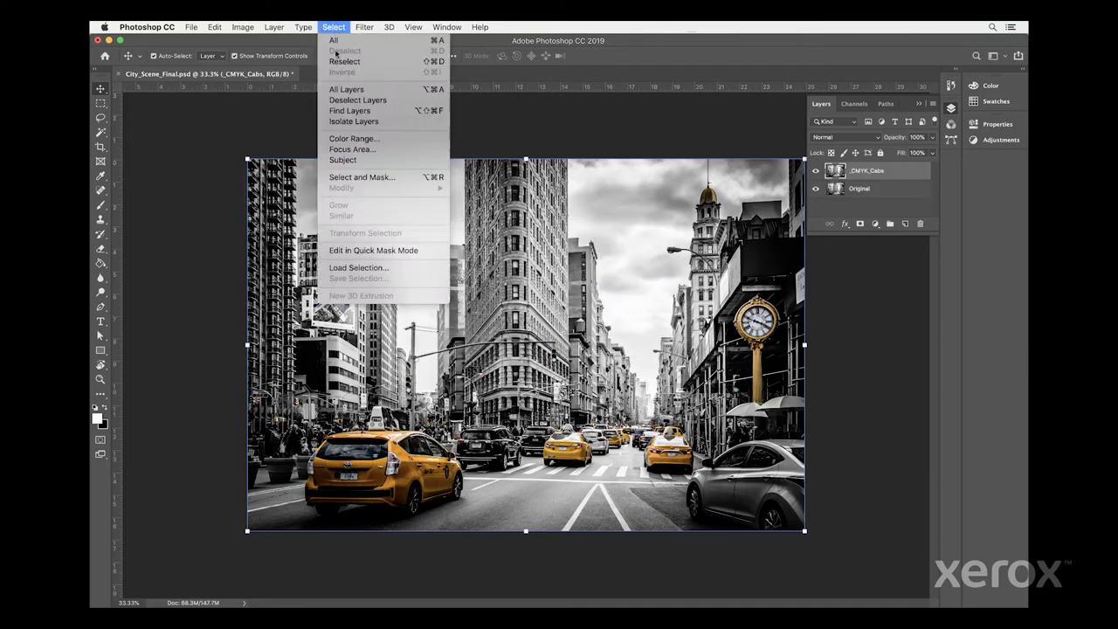
left_click(358, 267)
left_click(561, 250)
left_click(534, 265)
key("Return")
left_click(334, 27)
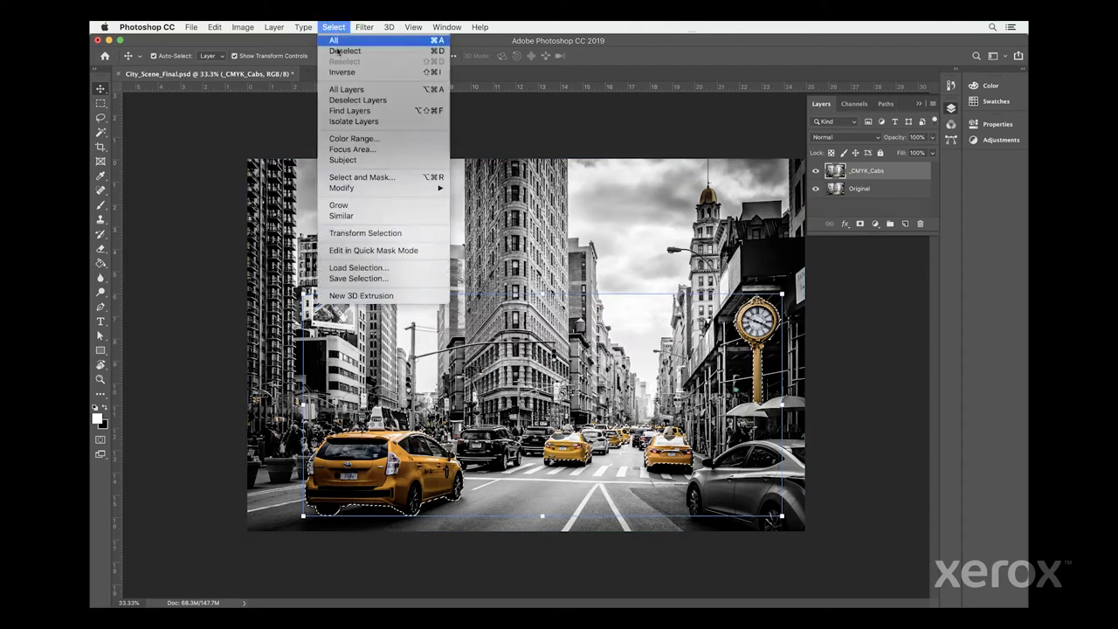
left_click(345, 72)
left_click(816, 189)
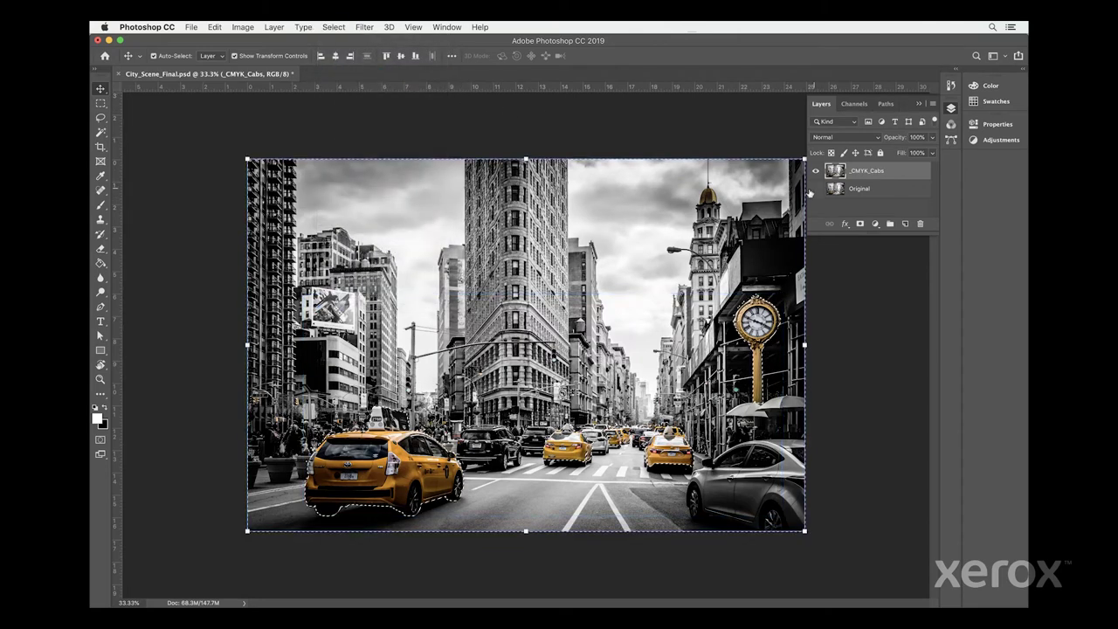
key("Delete")
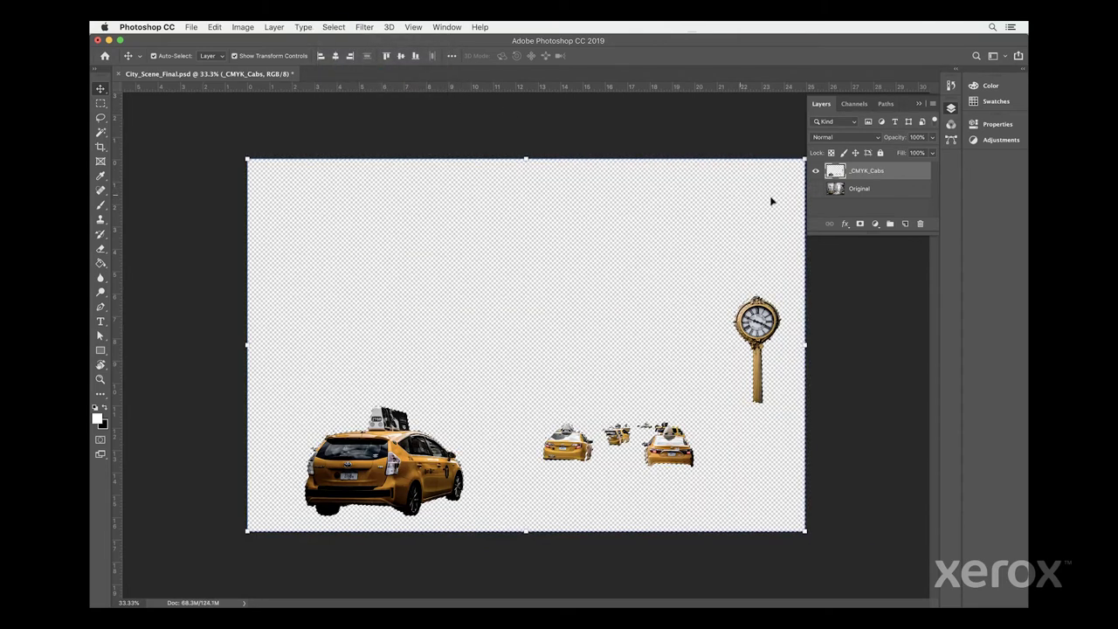
- Rename the Original layer to Background_No_Cabs and make it the active layer
left_click(816, 171)
left_click(816, 189)
left_click(895, 190)
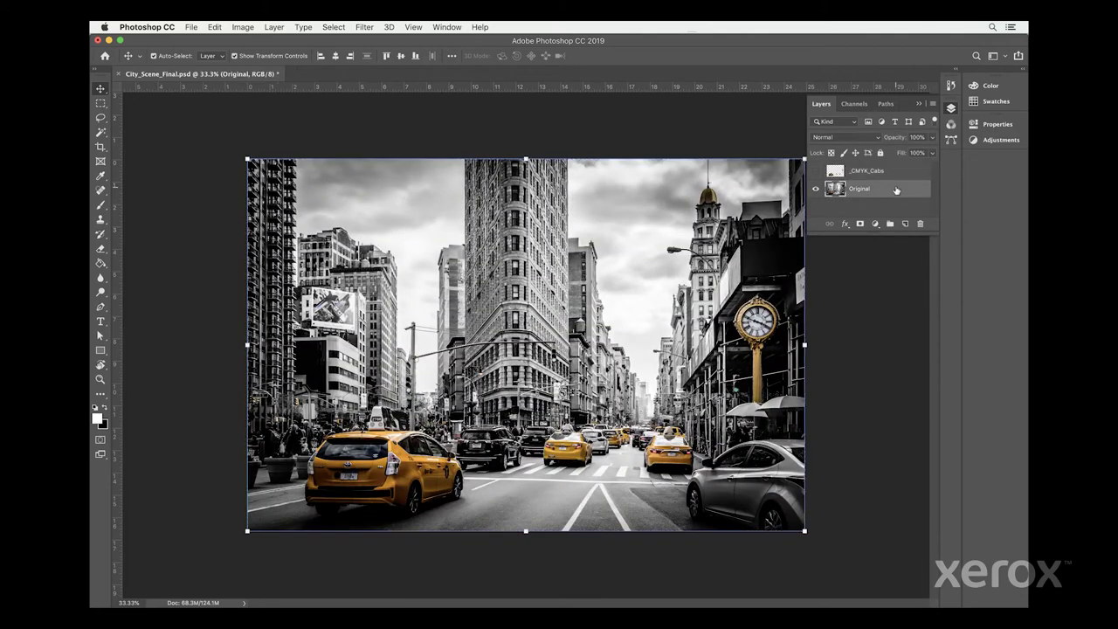
double_click(862, 189)
type("Bac")
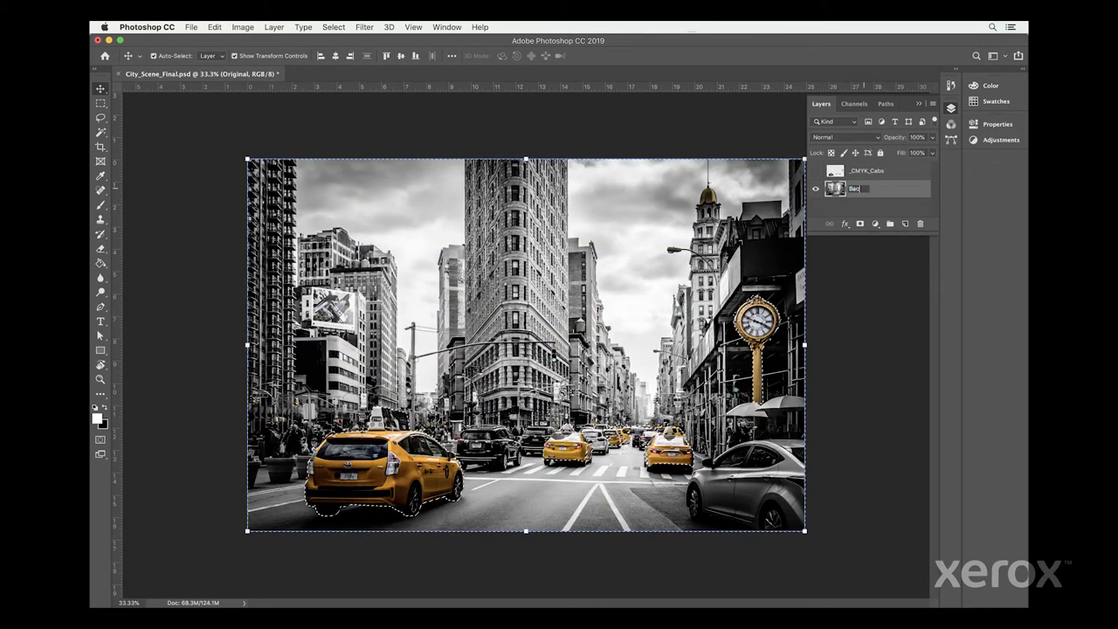
type("kground_No_Cabs")
key("Return")
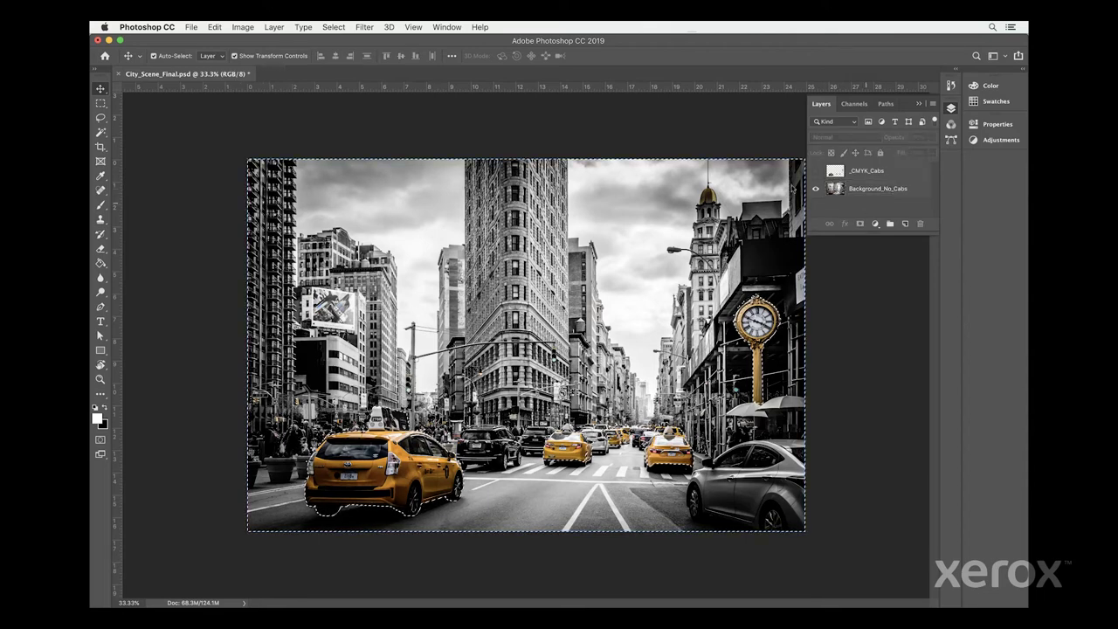
left_click(915, 195)
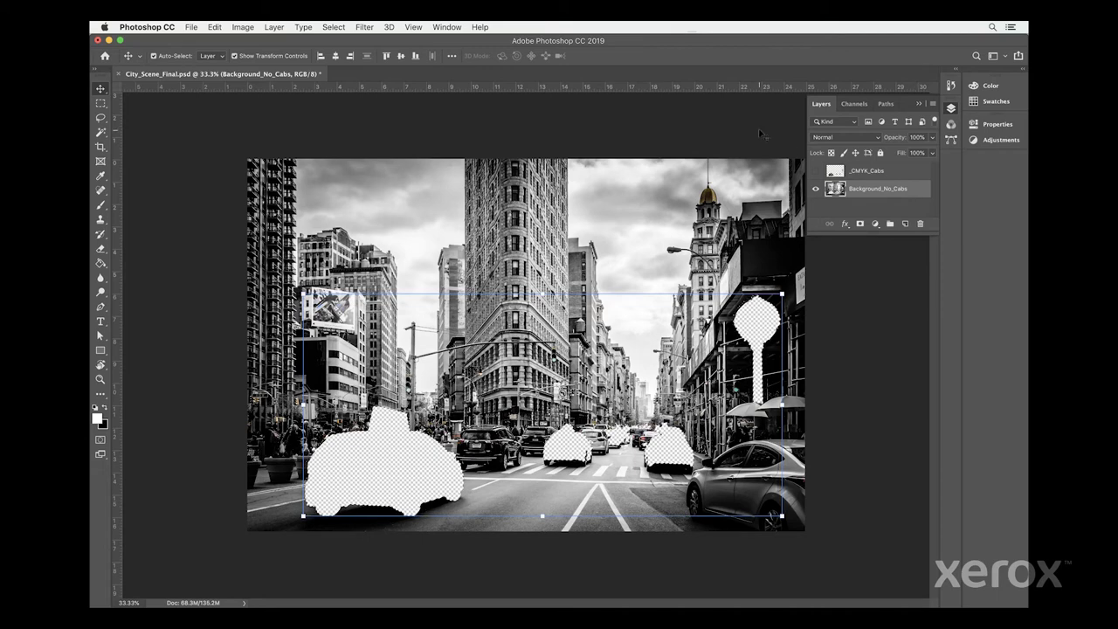
- With only _CMYK_Cabs visible, save the document as City_Scene_Final_CMYK_Cabs.psd
left_click(816, 170)
left_click(818, 189)
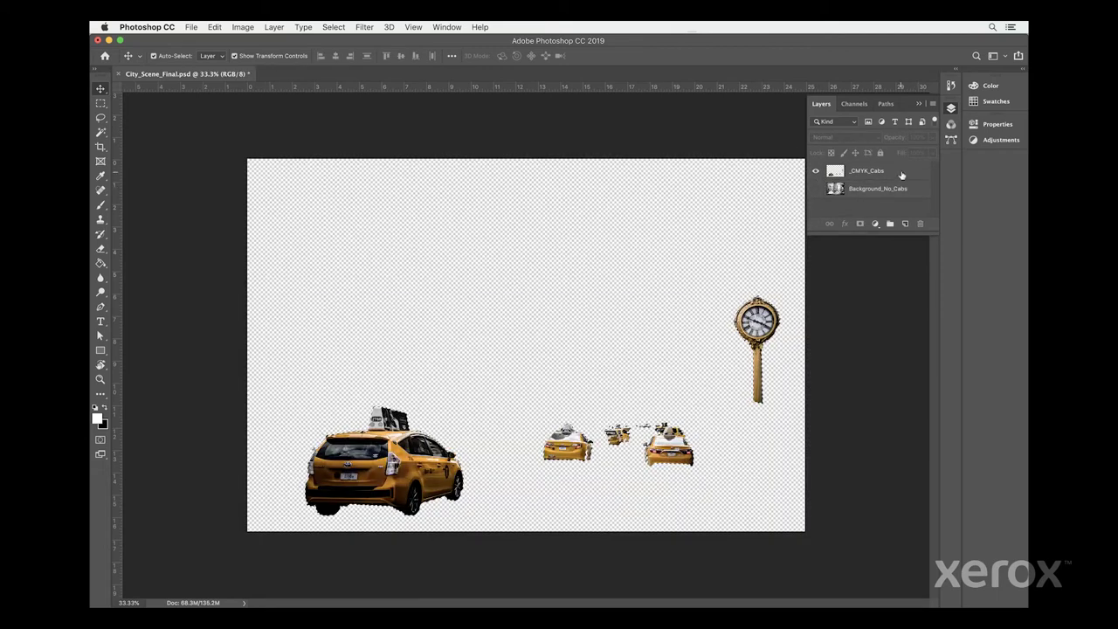
left_click(878, 171)
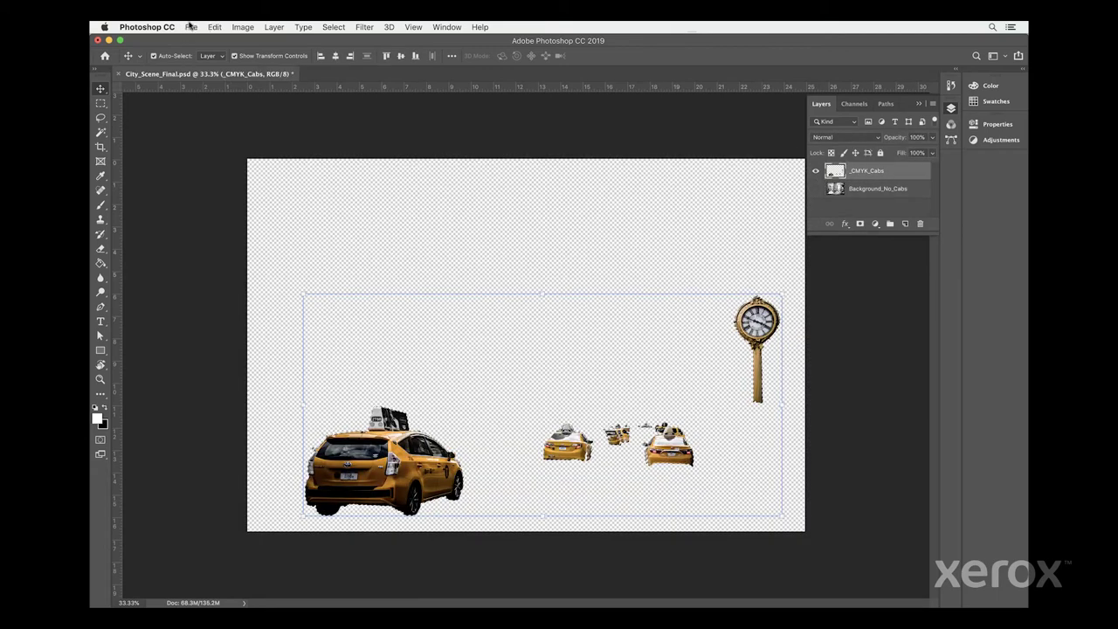
left_click(191, 26)
left_click(213, 143)
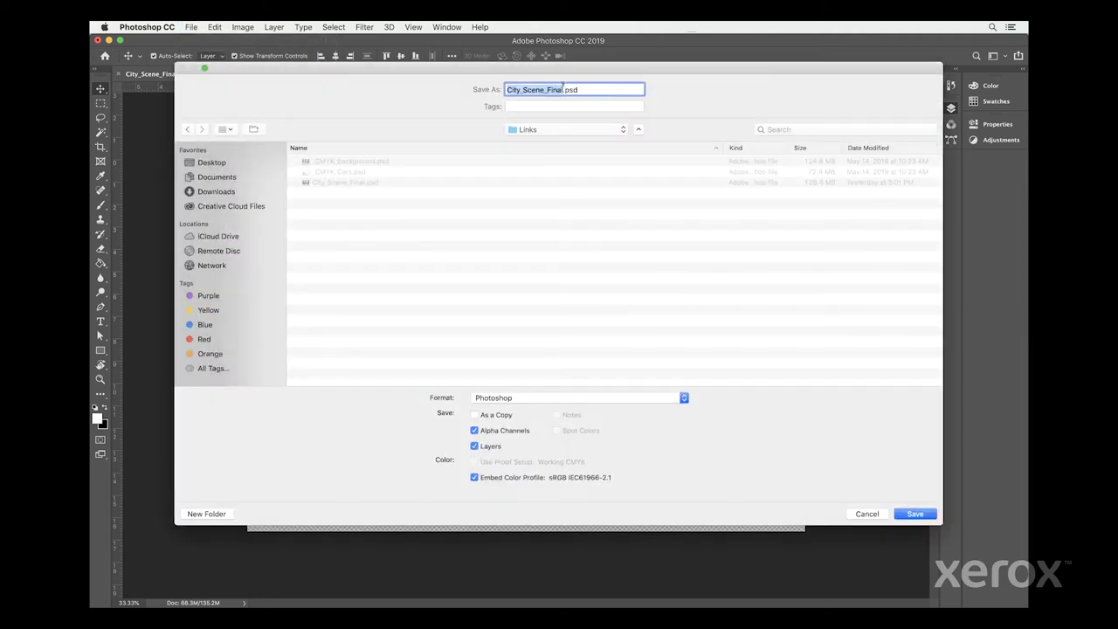
left_click(562, 87)
type("_CMYK_Cabs.psd")
left_click(915, 515)
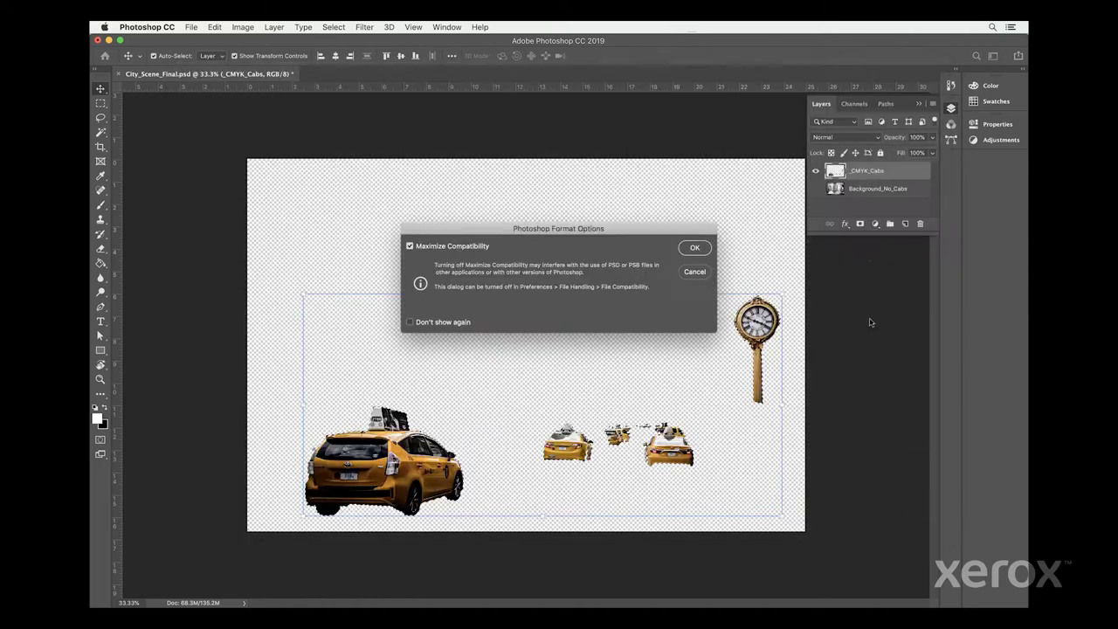
left_click(695, 248)
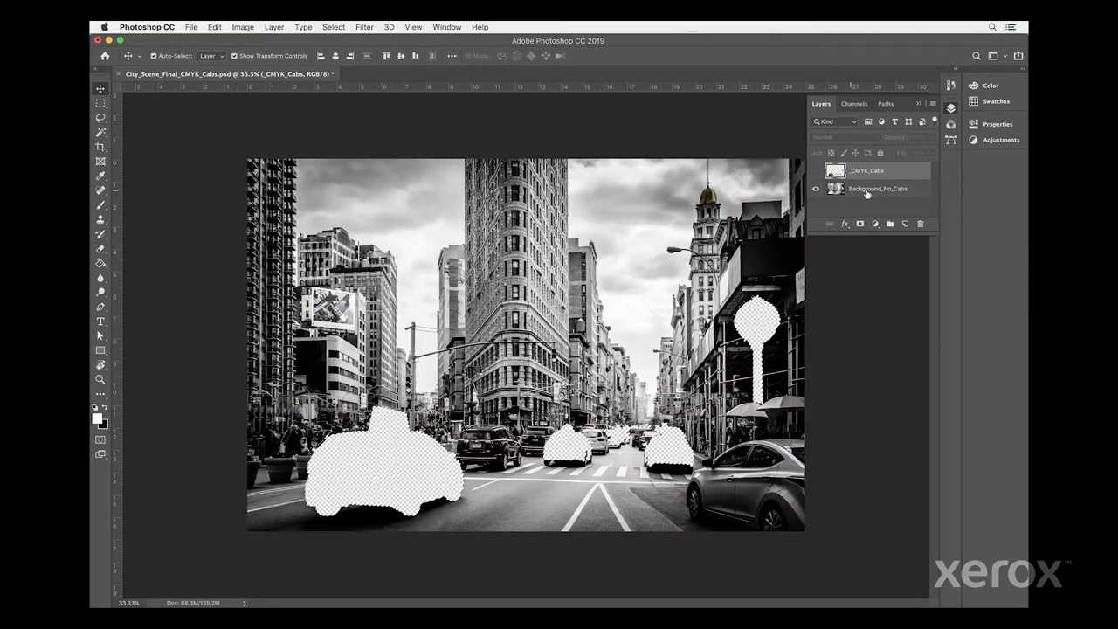
- Save the document again as City_Scene_Final_CMYK_Background.psd
left_click(191, 27)
left_click(203, 143)
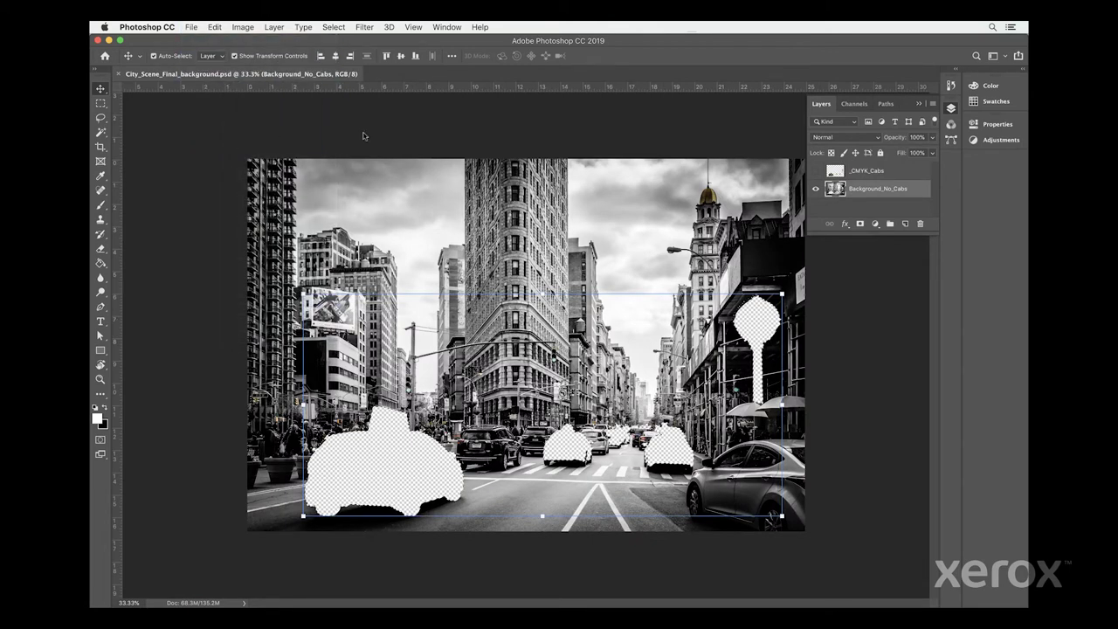
left_click_drag(607, 90, 573, 85)
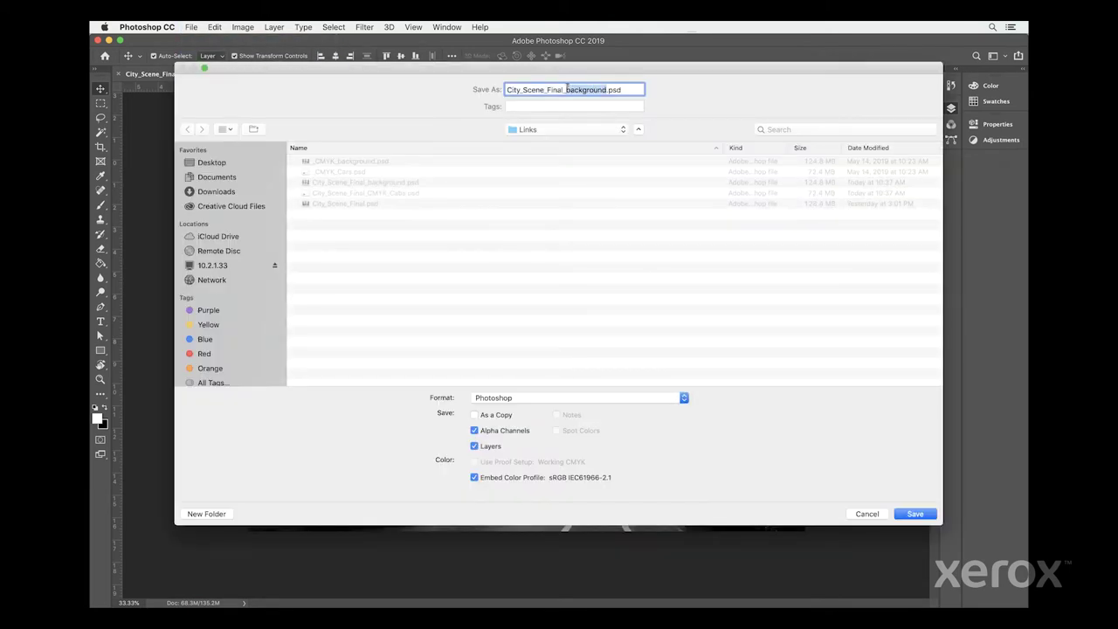
type("CMYK_Background")
left_click(907, 512)
key("Return")
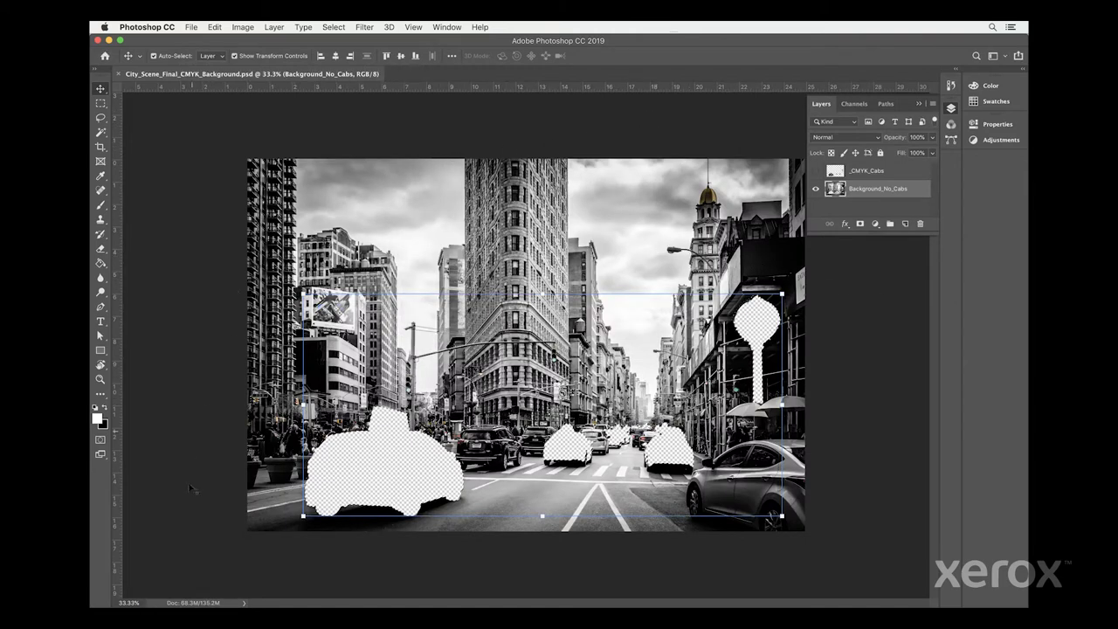
- Open City_Scene_Final_CMYK_Cabs.psd from the Cab City Scene folder and delete its Background_No_Cabs layer
left_click(147, 582)
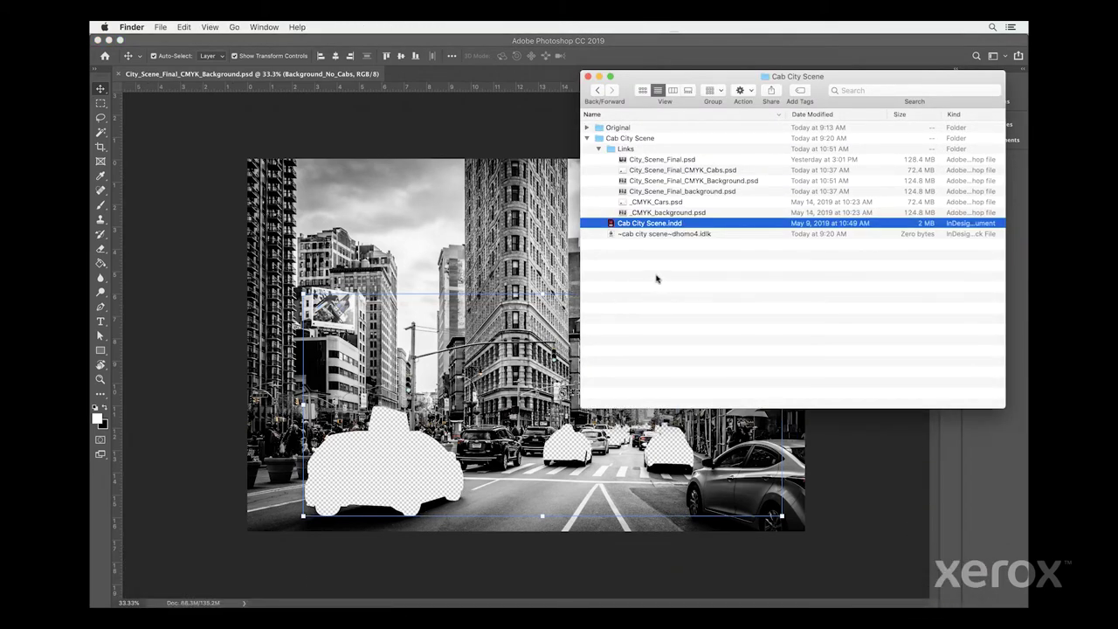
double_click(692, 171)
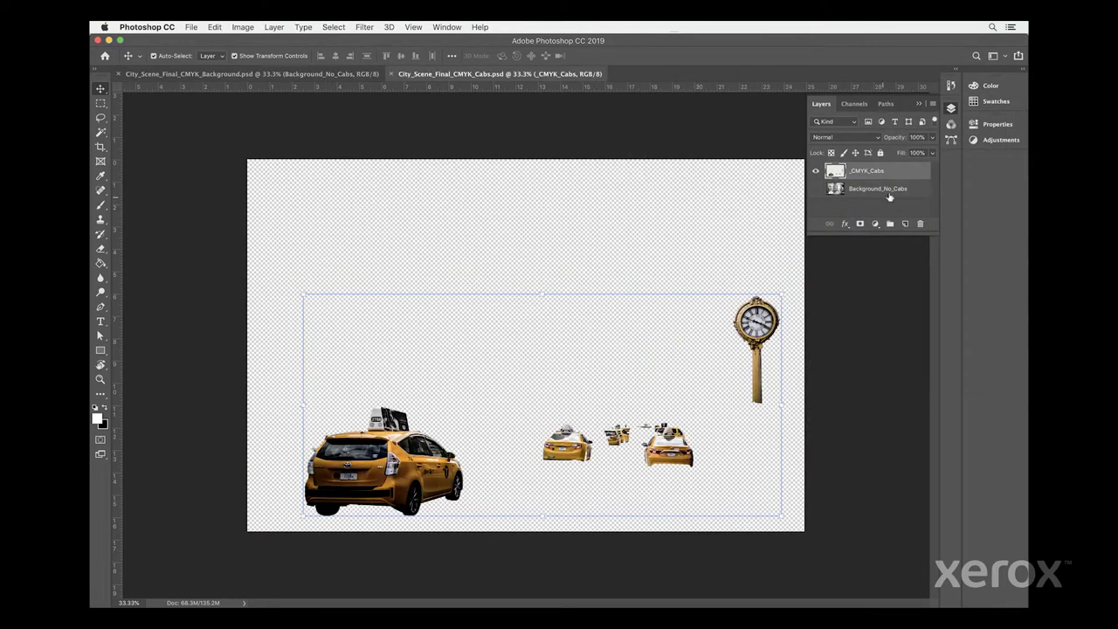
left_click_drag(902, 190, 920, 224)
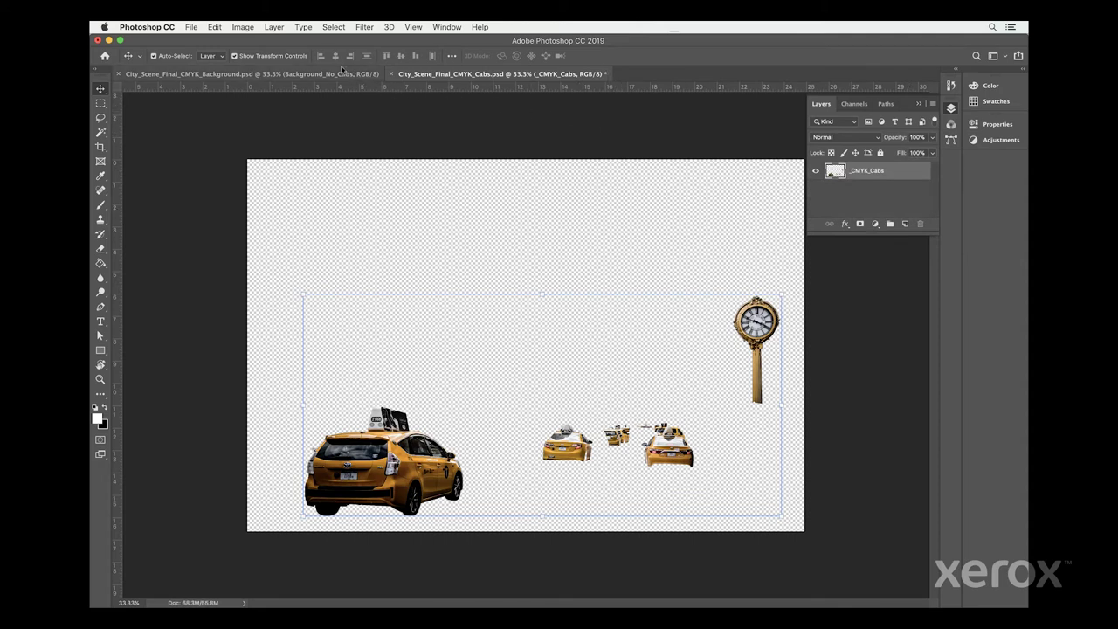
- Save the cabs-only file in Photoshop EPS format as City_Scene_Final_Clear.eps
left_click(191, 27)
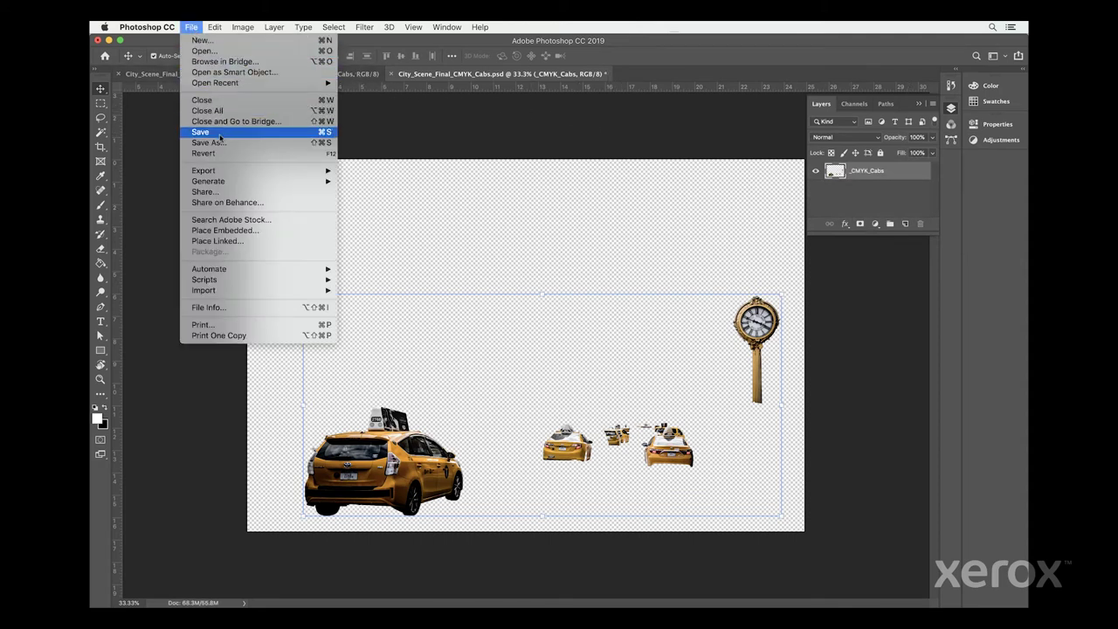
left_click(323, 140)
left_click(600, 90)
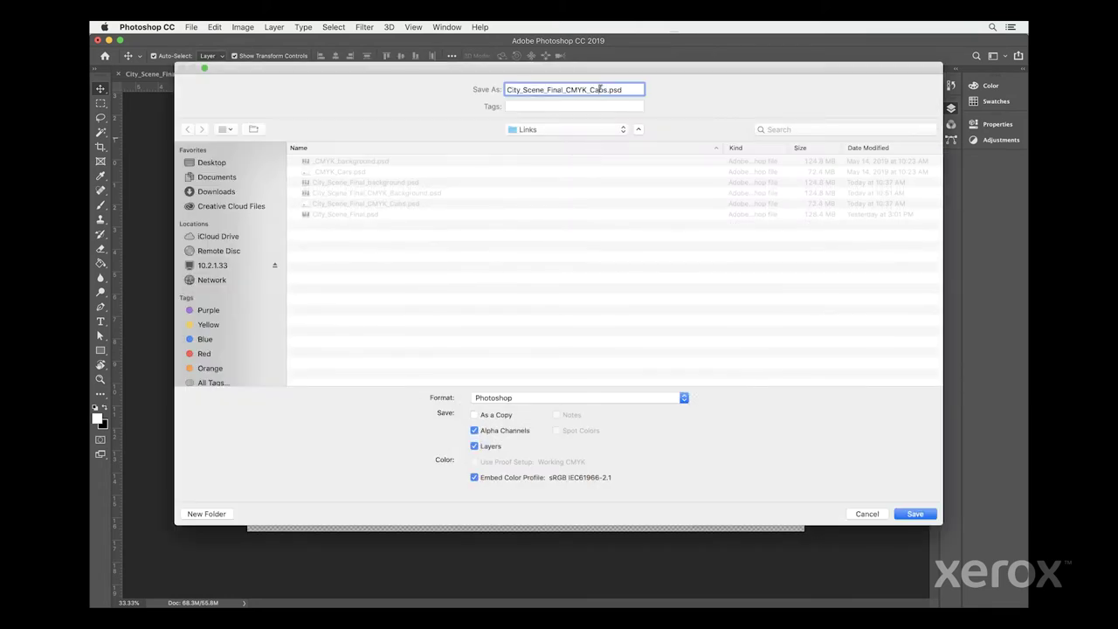
left_click_drag(606, 90, 566, 89)
type("Clea")
left_click(690, 400)
left_click(584, 450)
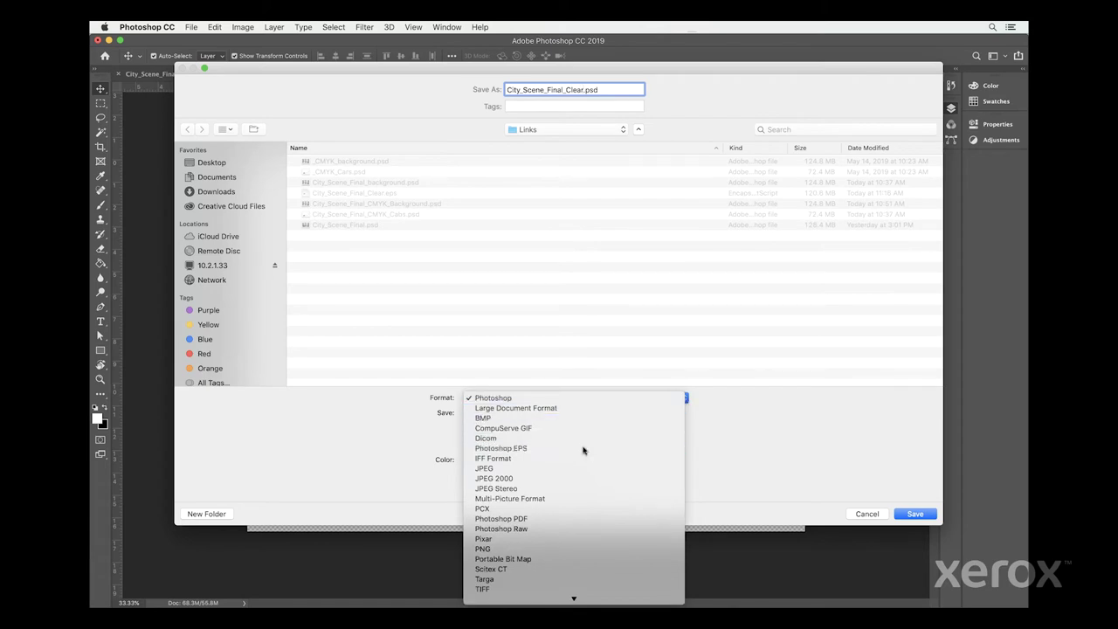
left_click(914, 513)
left_click(243, 27)
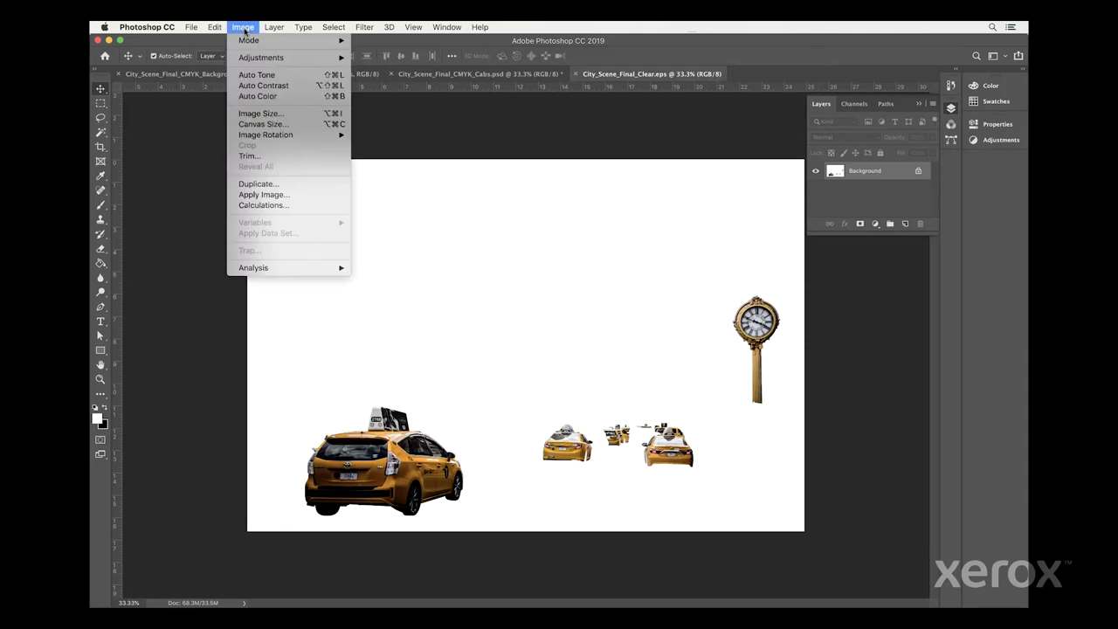
- Convert the image to grayscale and load the saved Cabs and Clock selection
mouse_move(262, 40)
left_click(391, 55)
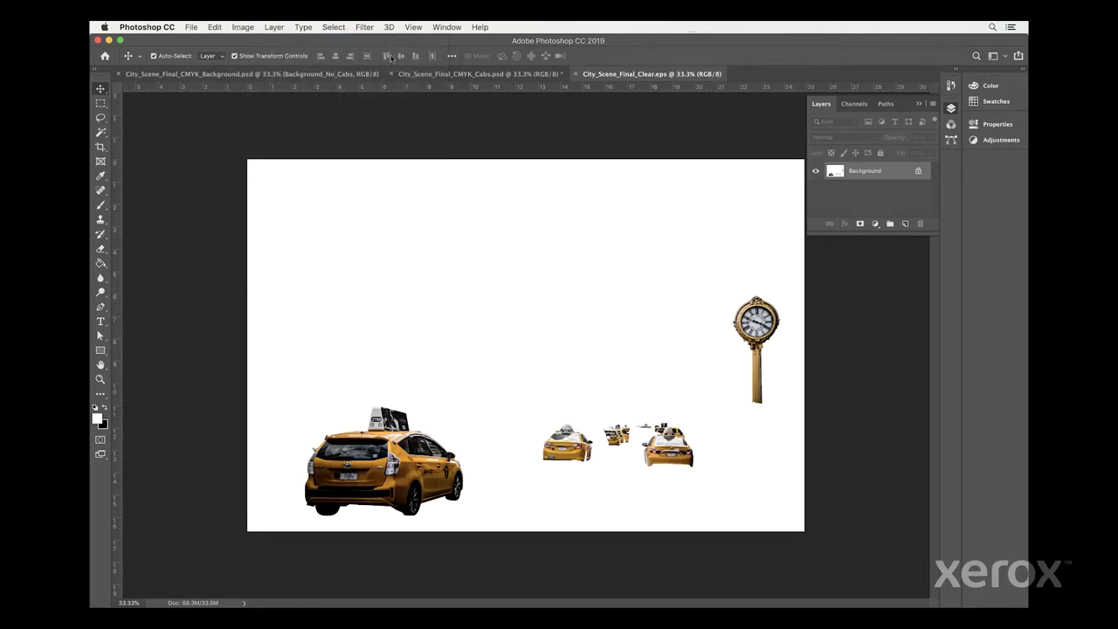
left_click(335, 27)
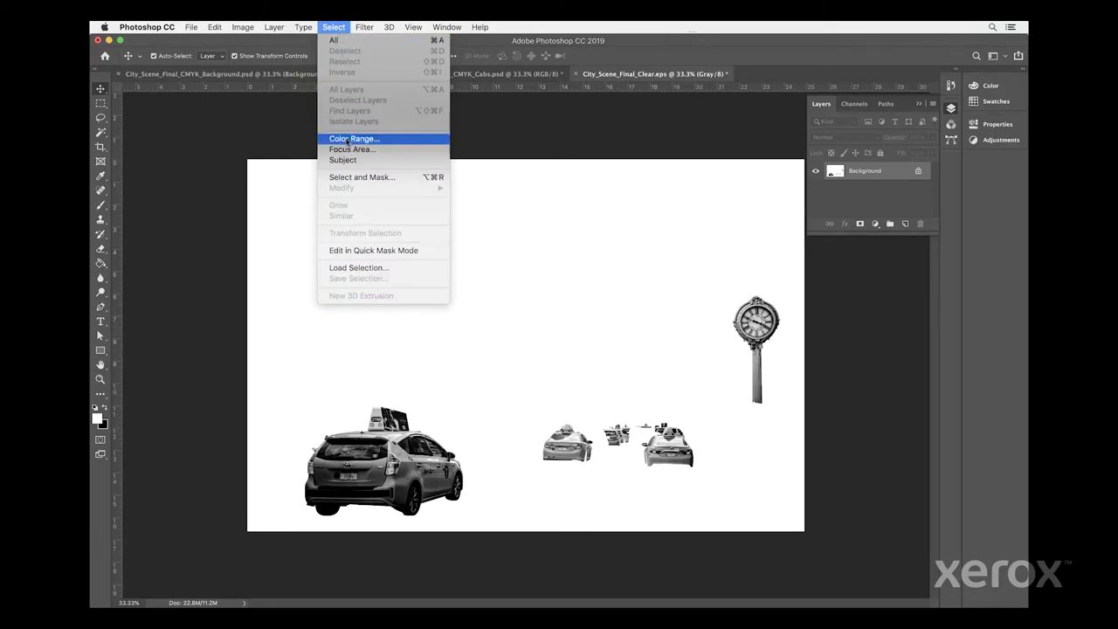
left_click(355, 270)
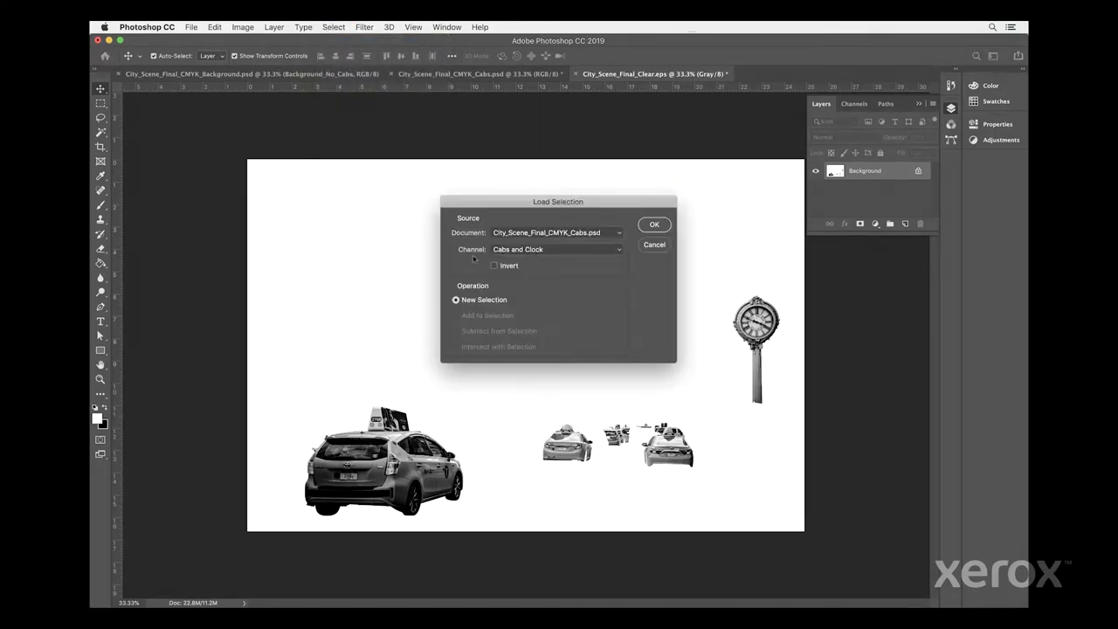
left_click(592, 250)
left_click(593, 250)
left_click(654, 225)
- Fill the cab and clock selection with solid black
left_click(214, 27)
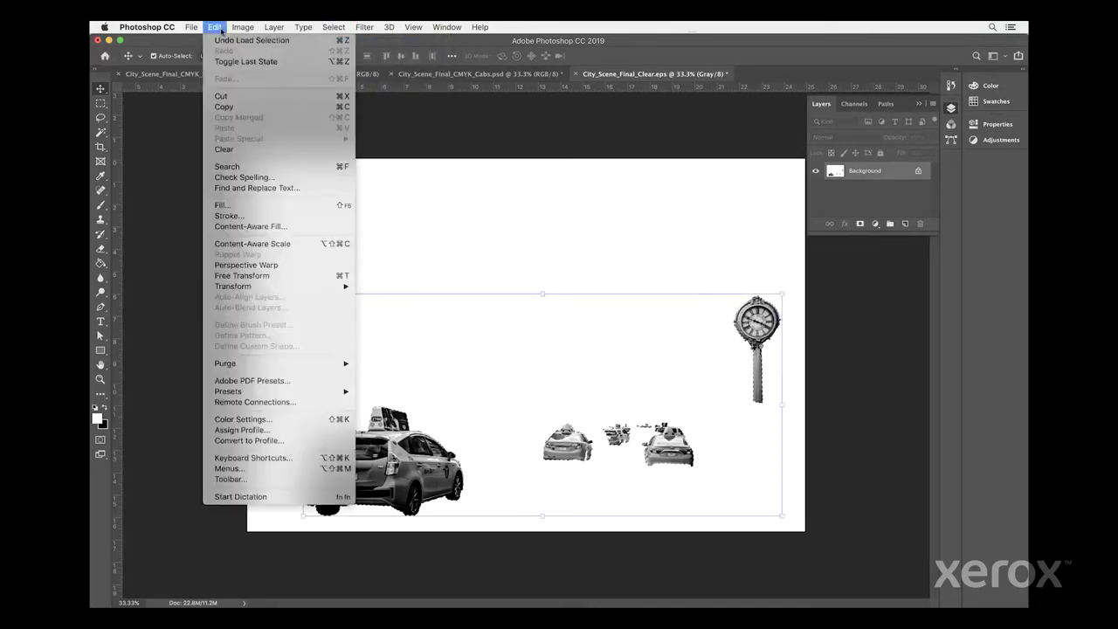
left_click(228, 208)
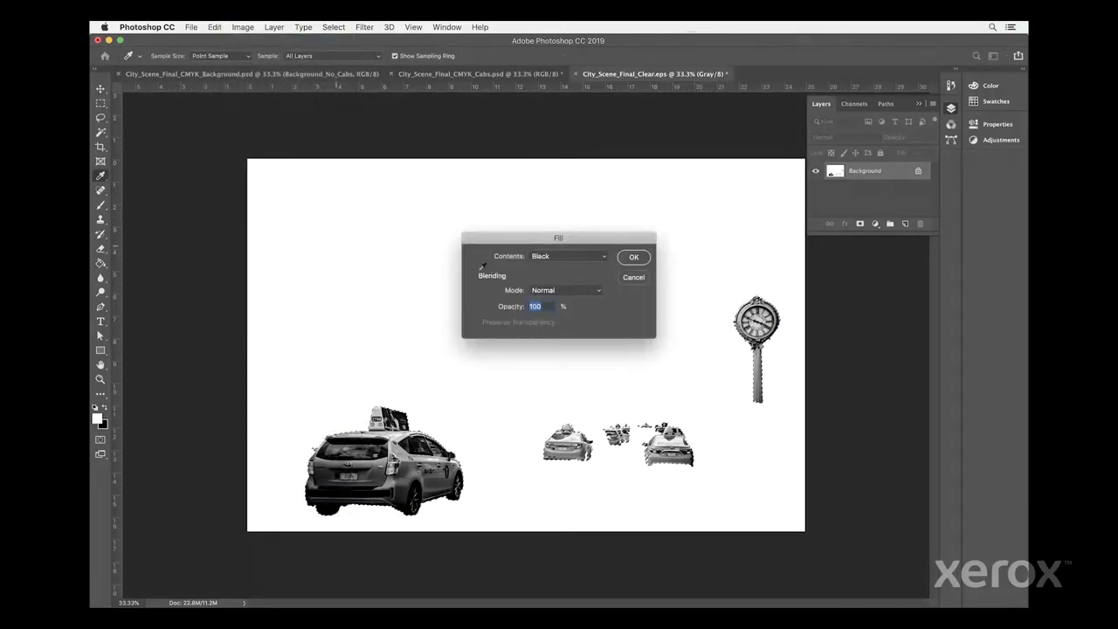
left_click(580, 260)
left_click(580, 259)
left_click(634, 257)
key("v")
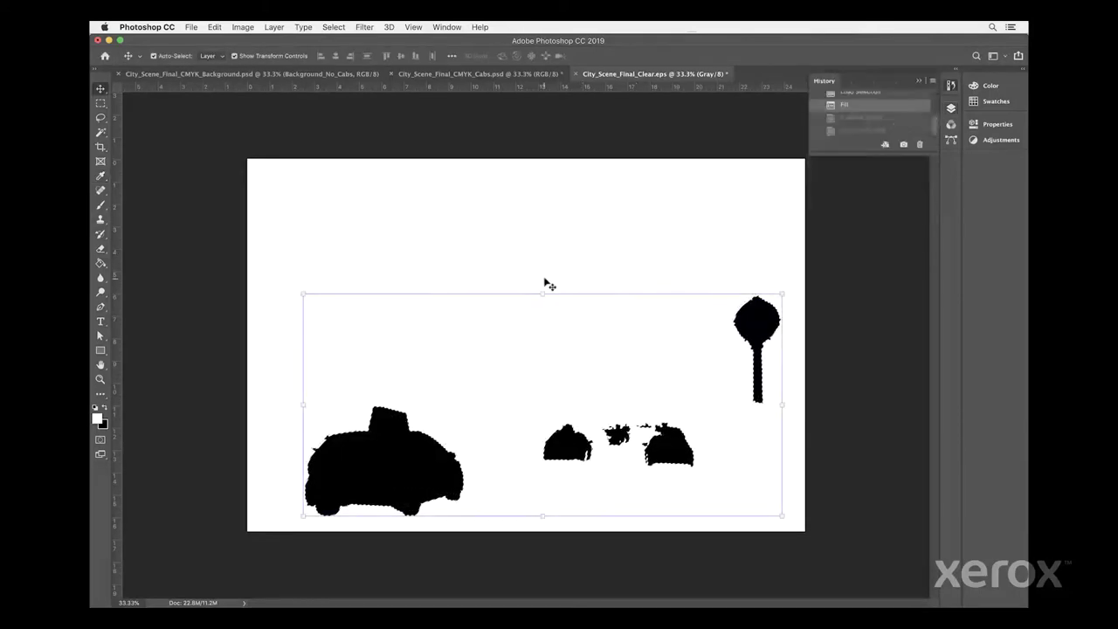
left_click(242, 27)
- Make the image a monotone whose single 100% magenta ink (C0 M100) is named Clear
mouse_move(306, 44)
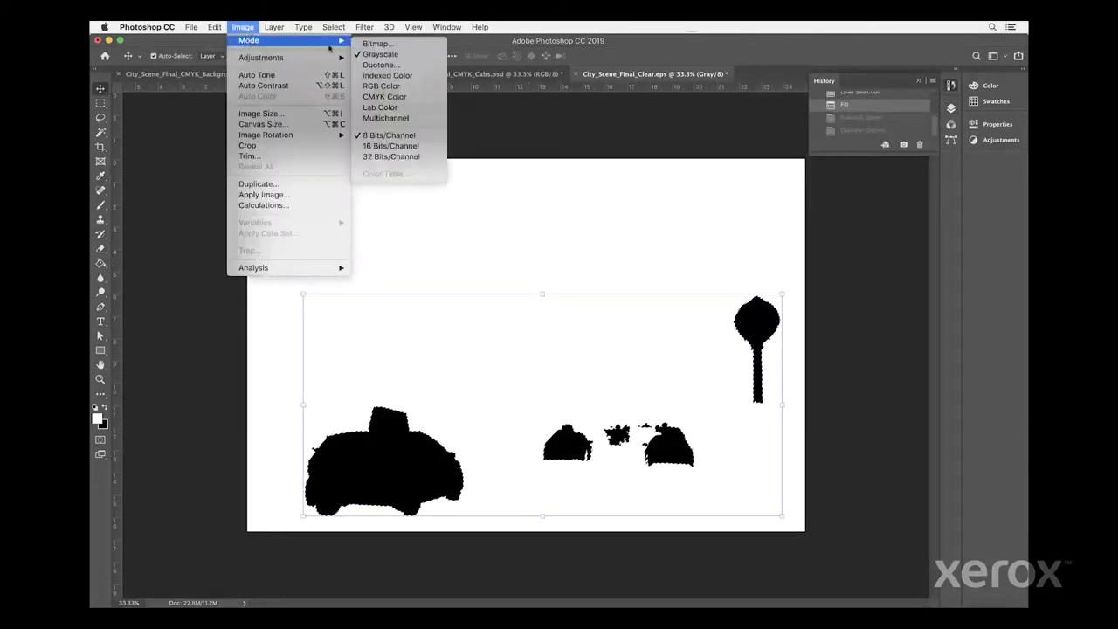
left_click(387, 65)
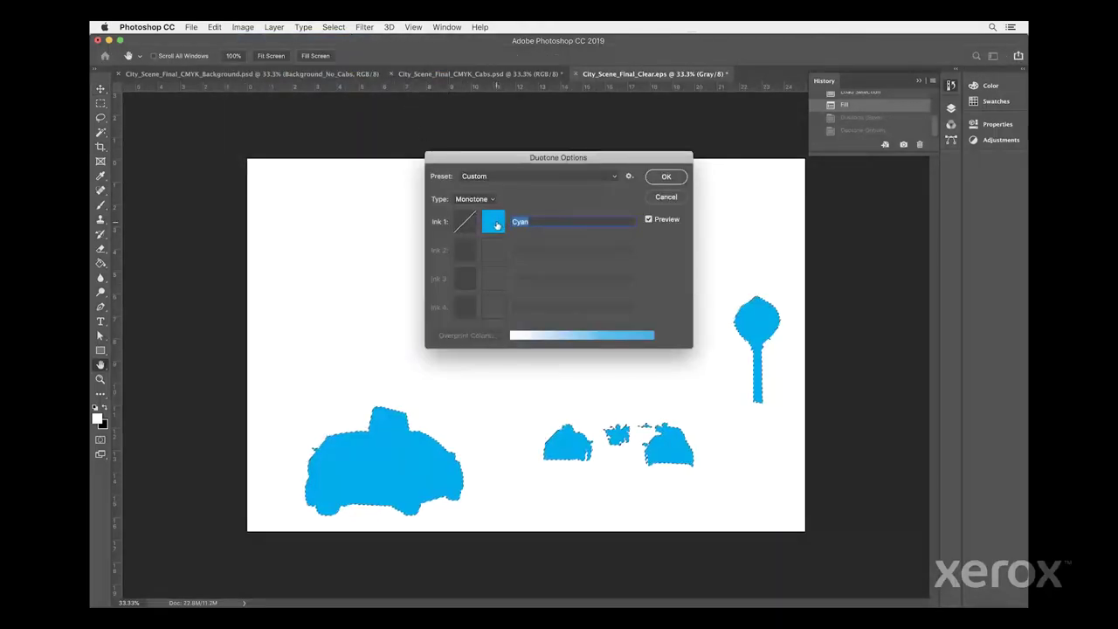
left_click(496, 225)
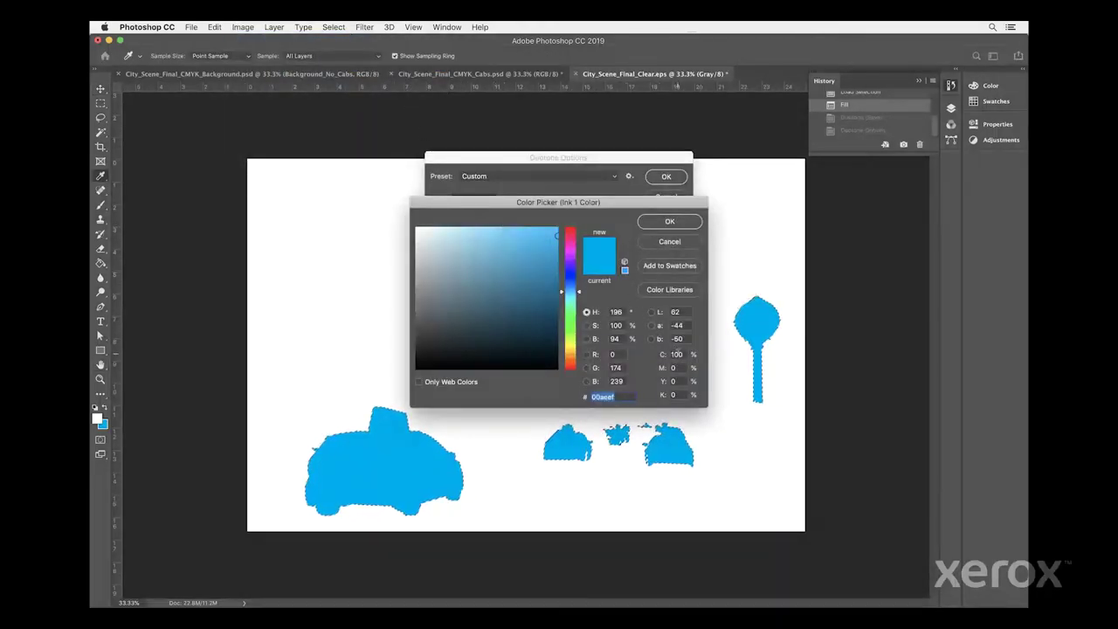
type("0")
type("100")
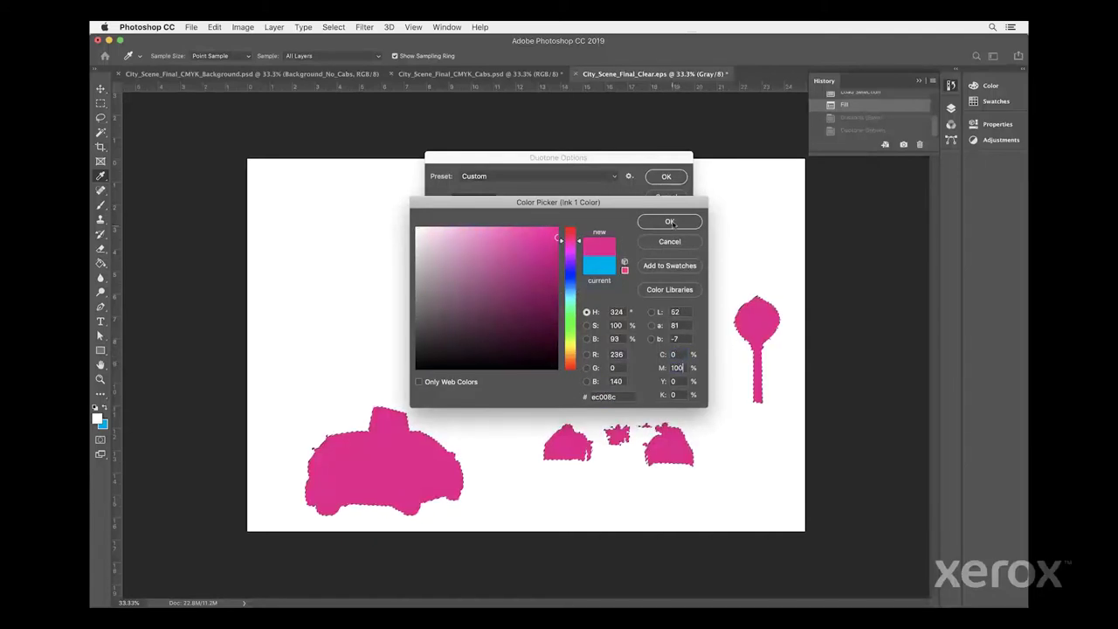
left_click(671, 222)
type("Cle")
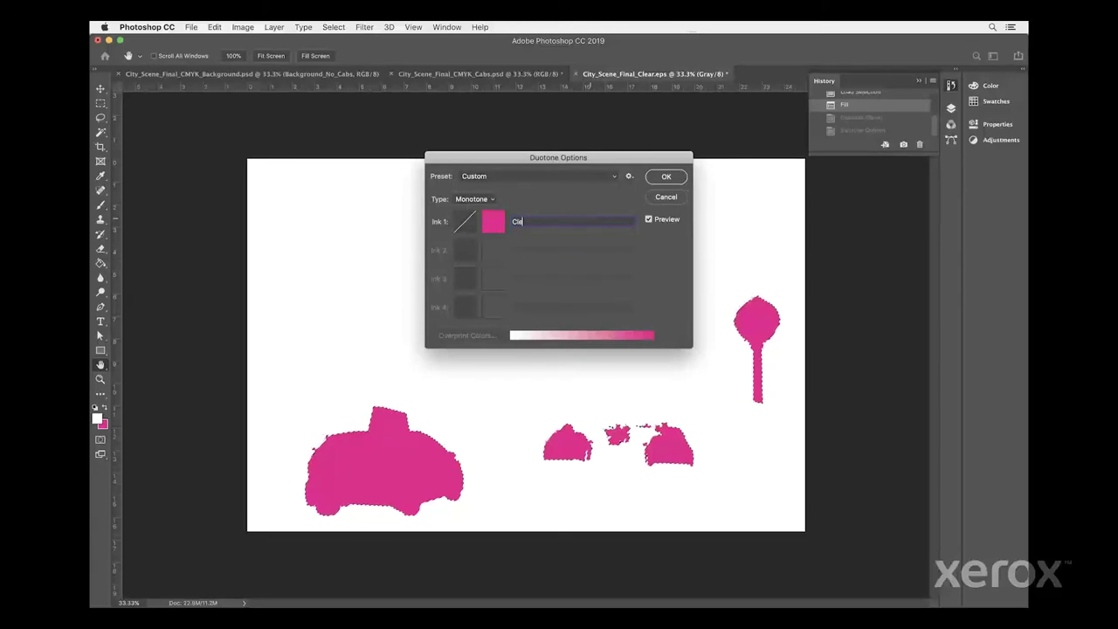
type("ar")
left_click(669, 178)
left_click(190, 27)
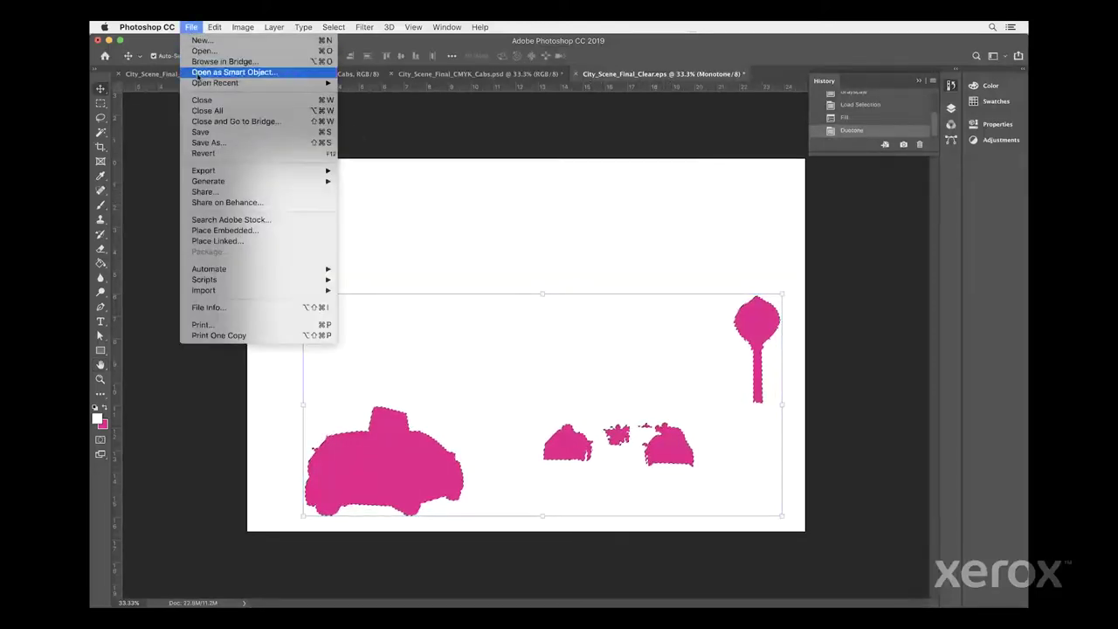
- Save the Clear file, then save a copy as City_Scene_Final_Silver.eps with default EPS options
left_click(204, 132)
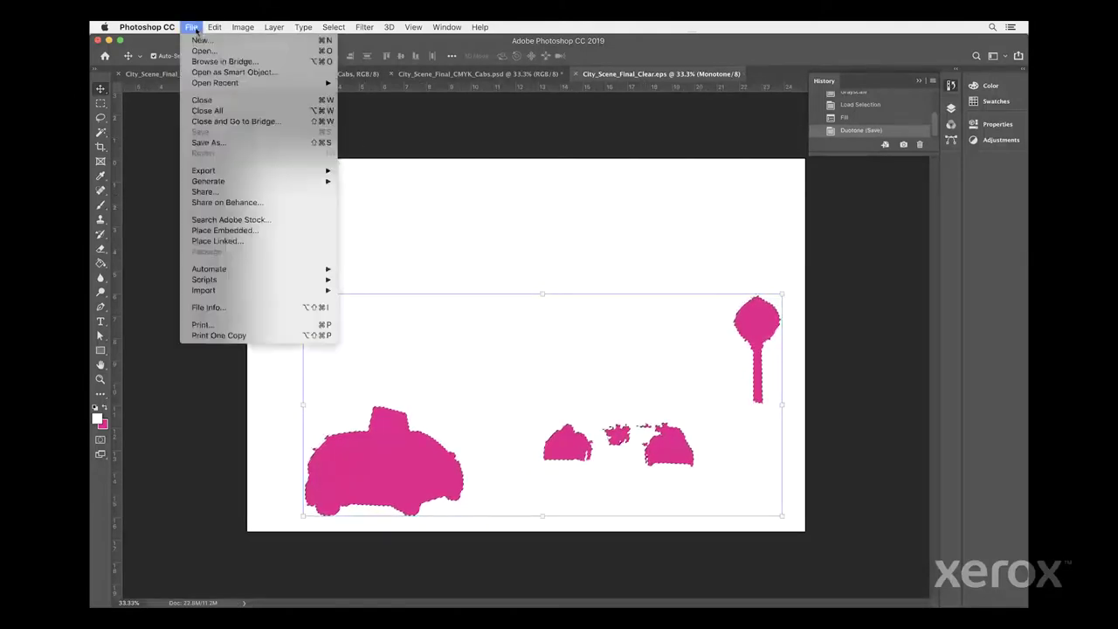
left_click(210, 143)
left_click_drag(585, 90, 569, 84)
type("Silver")
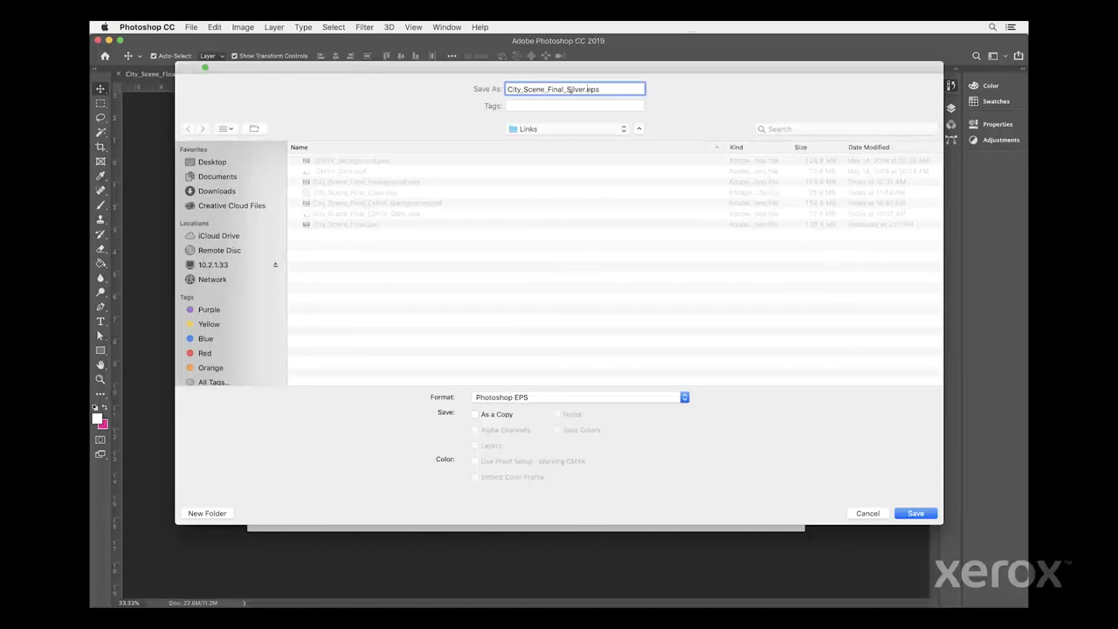
left_click(916, 517)
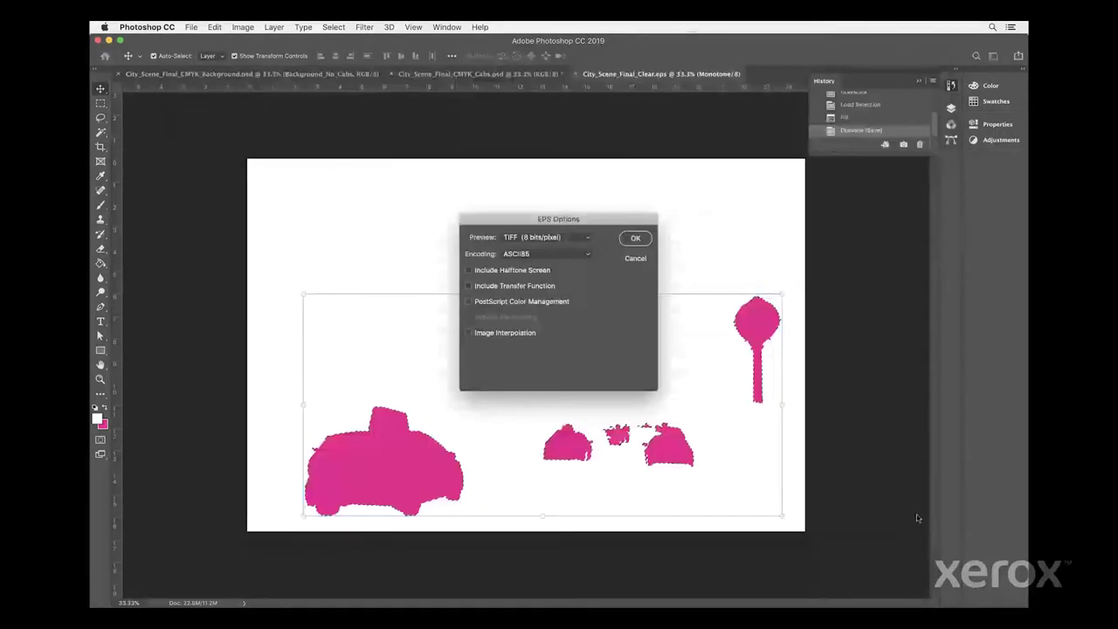
left_click(635, 238)
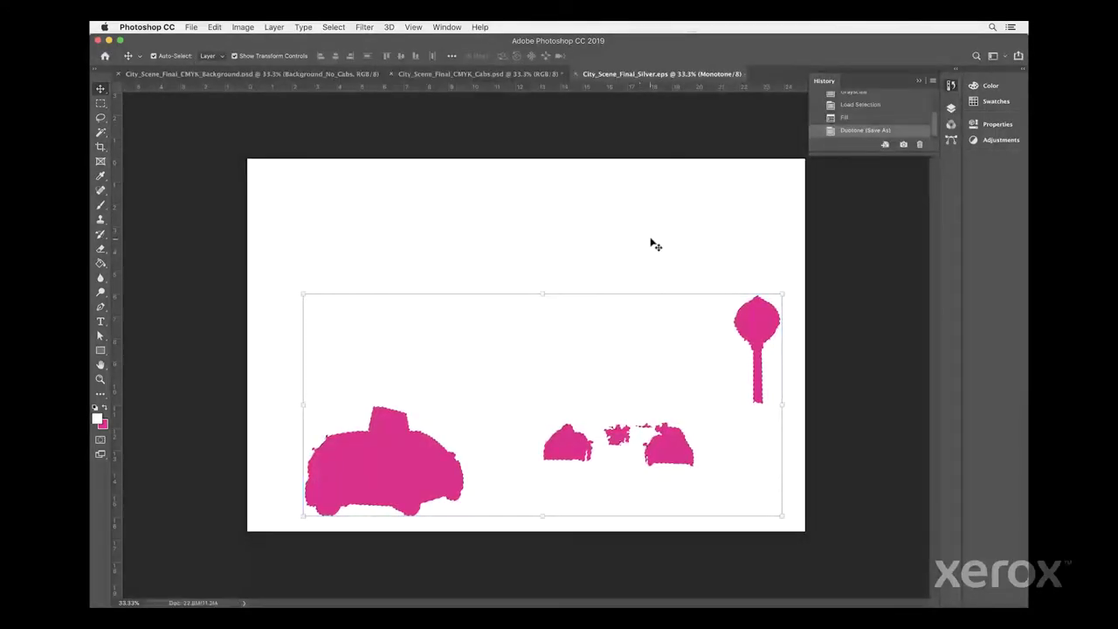
- Replace the monotone ink with PANTONE 877 C from the color libraries and name it Silver
left_click(243, 27)
mouse_move(247, 42)
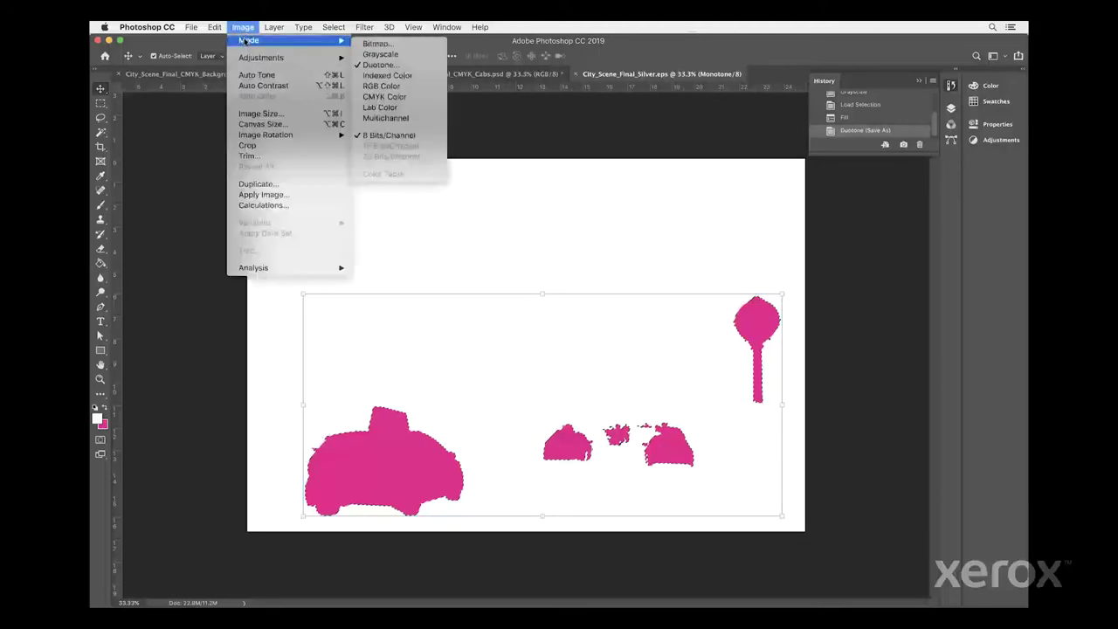
left_click(385, 65)
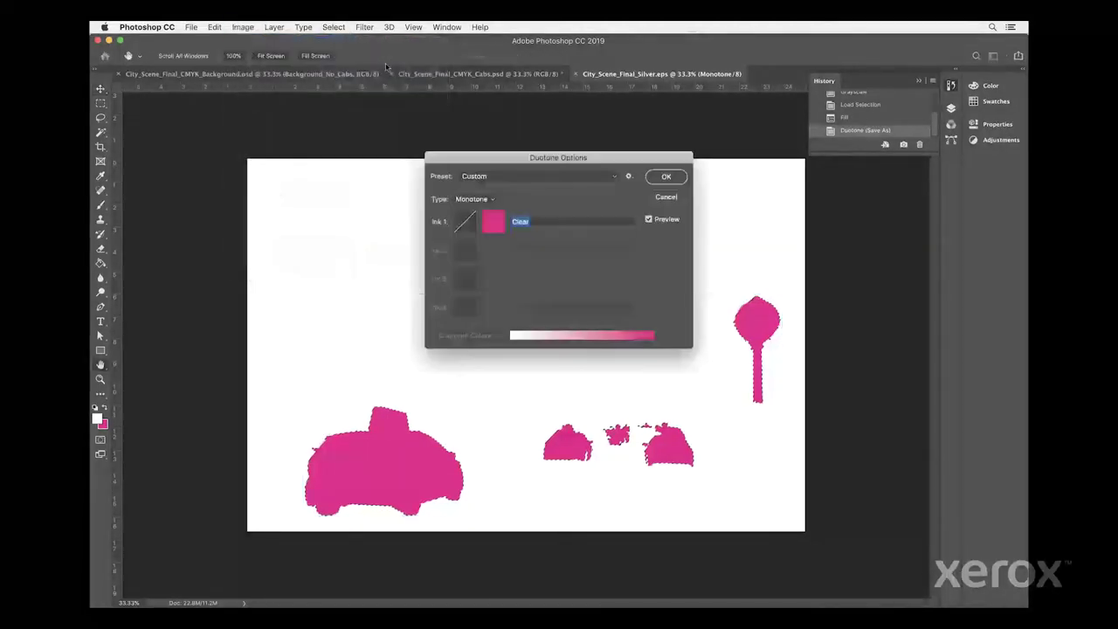
left_click(494, 224)
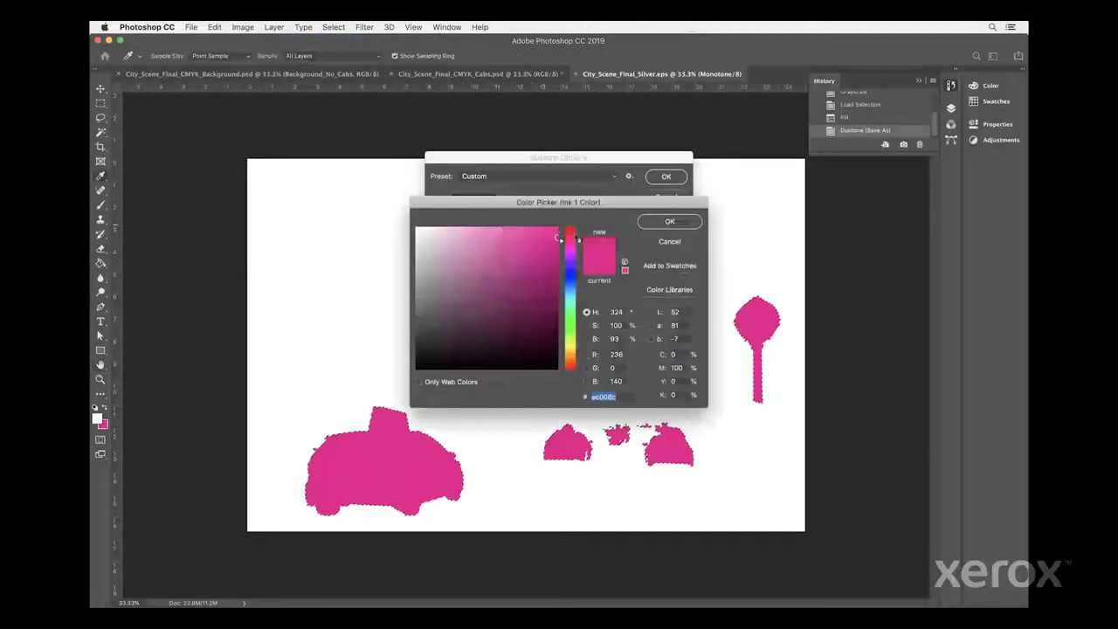
left_click(670, 290)
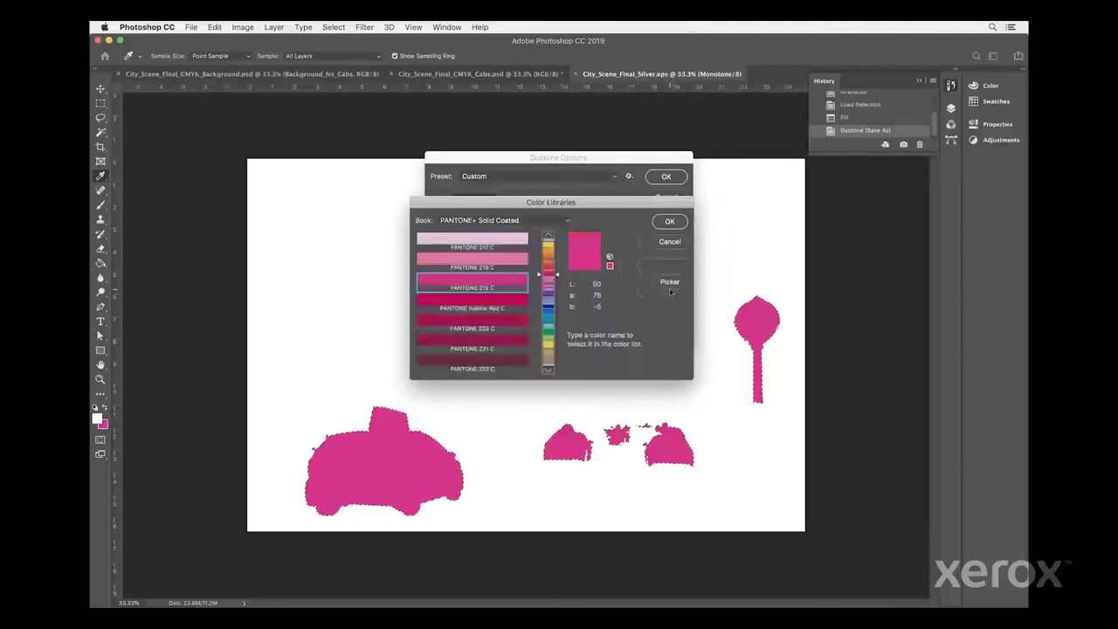
left_click_drag(602, 264, 551, 345)
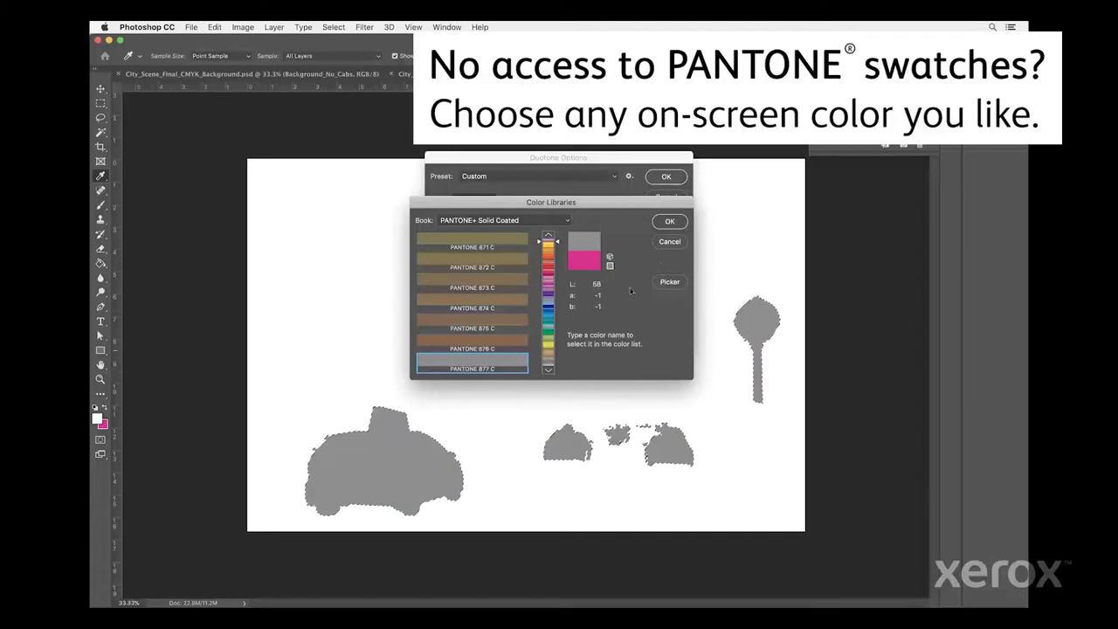
left_click(669, 223)
type("Silver")
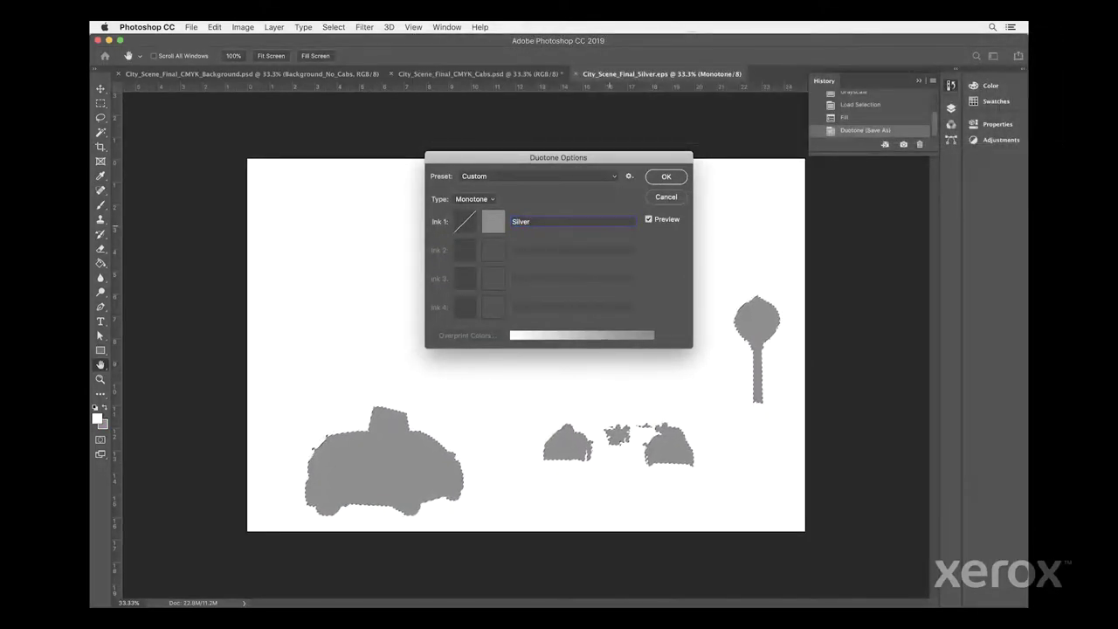
left_click(669, 177)
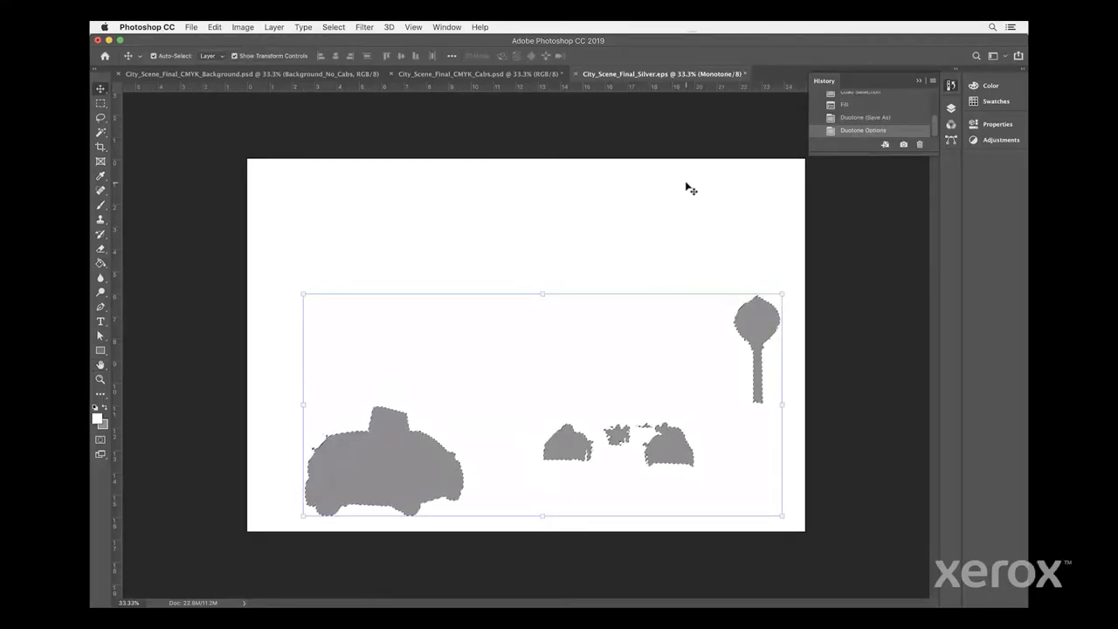
- Deselect and fill the entire canvas with solid ink
key("super+d")
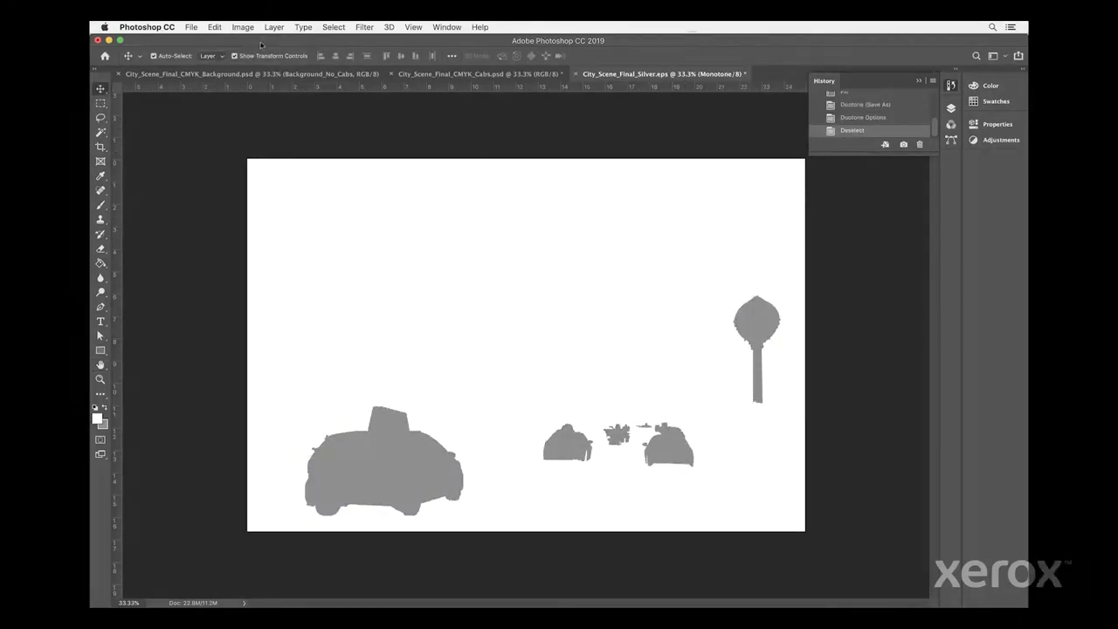
left_click(215, 27)
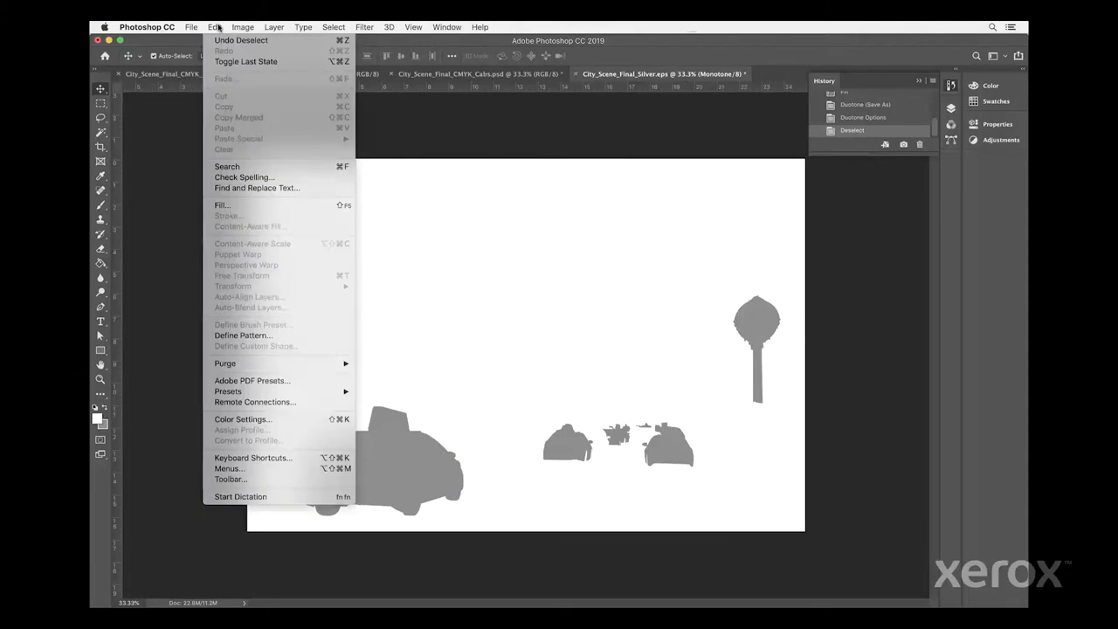
left_click(223, 206)
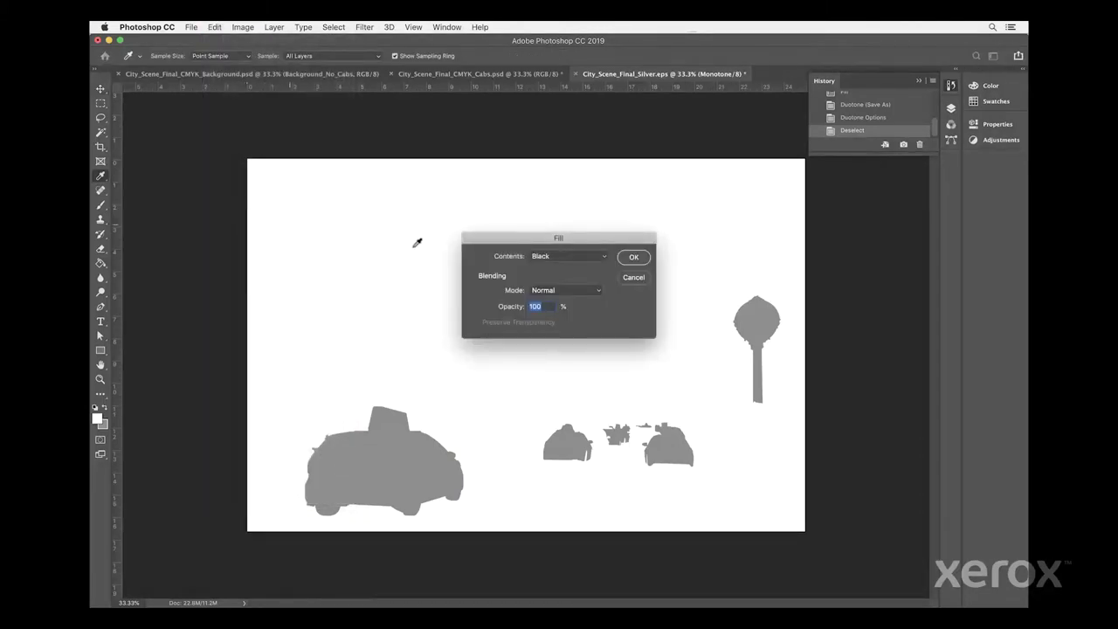
left_click(635, 257)
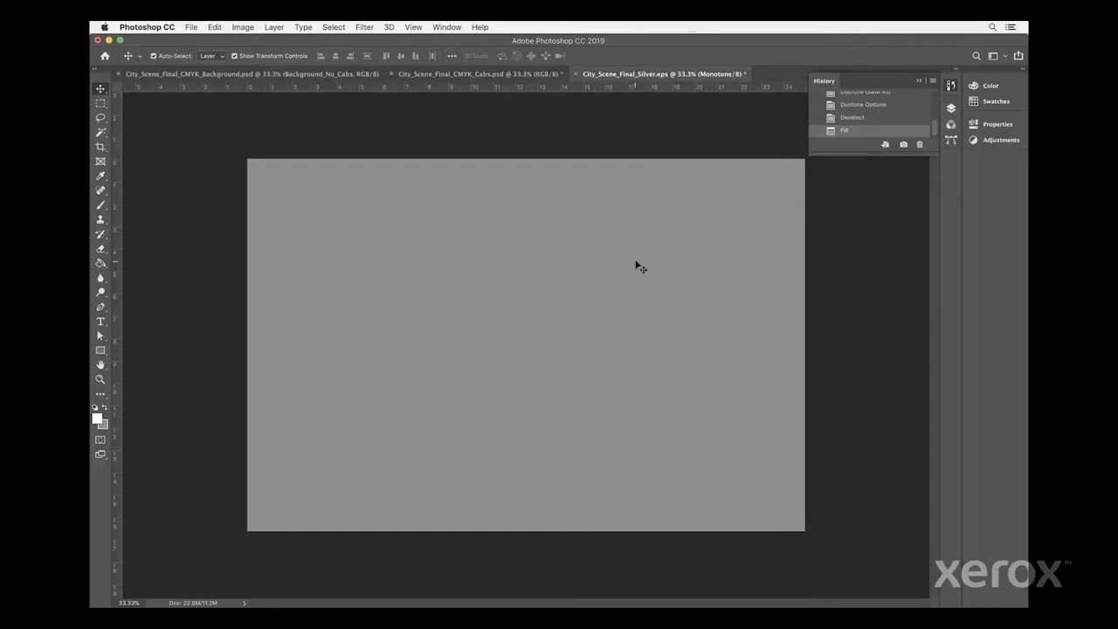
- Load the Cabs and Clock selection, delete those areas from the fill, and save the file
left_click(327, 26)
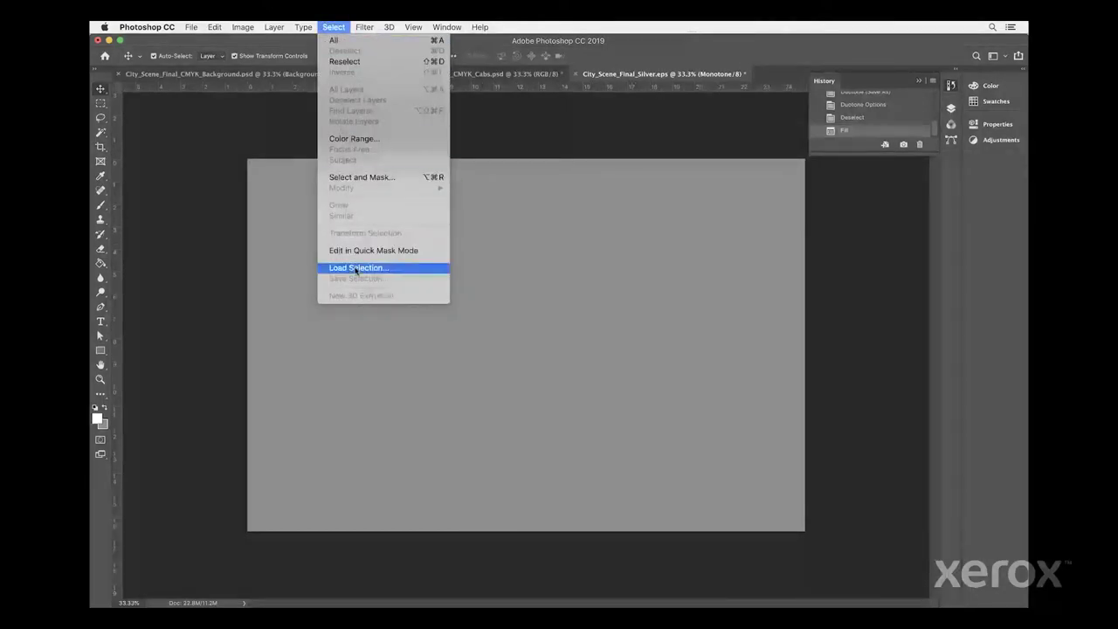
left_click(356, 269)
left_click(568, 249)
left_click(567, 250)
left_click(654, 225)
key("Delete")
left_click(952, 108)
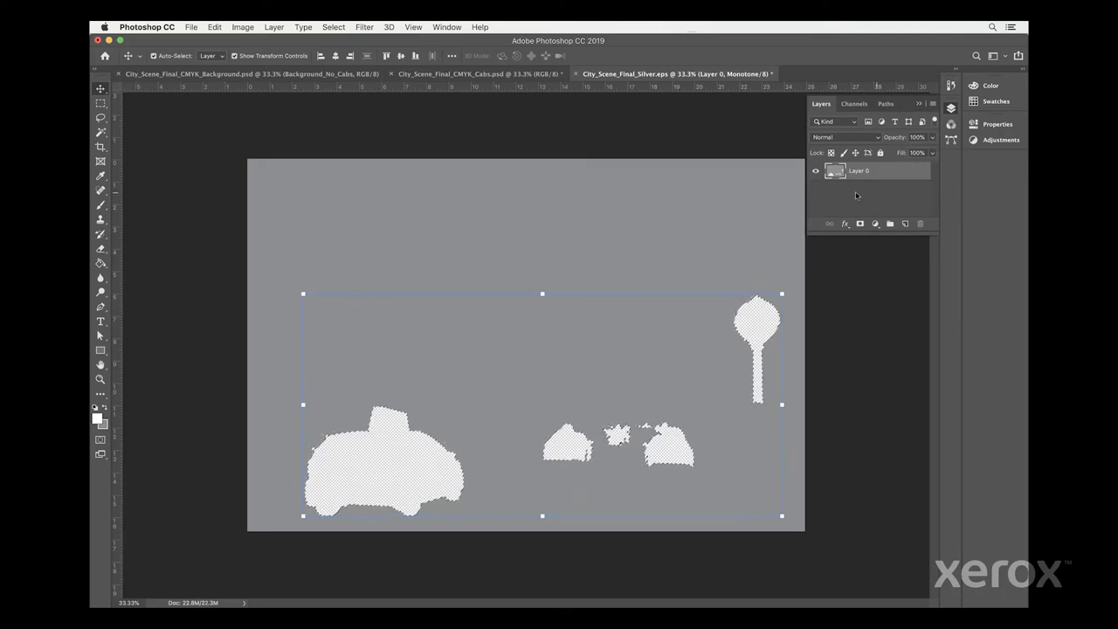
left_click(191, 27)
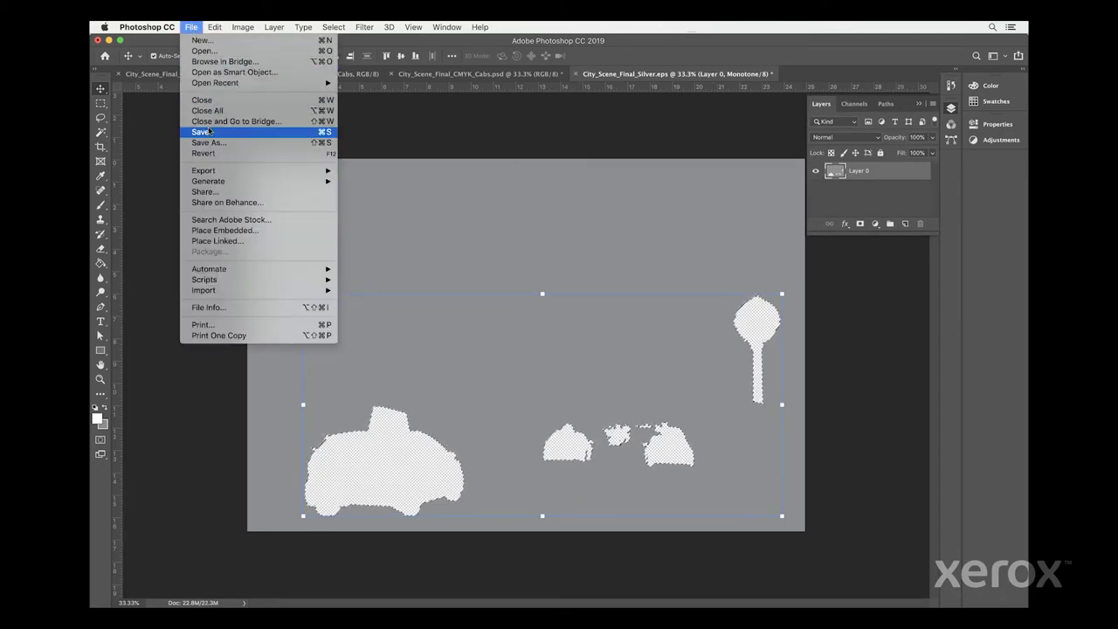
left_click(201, 132)
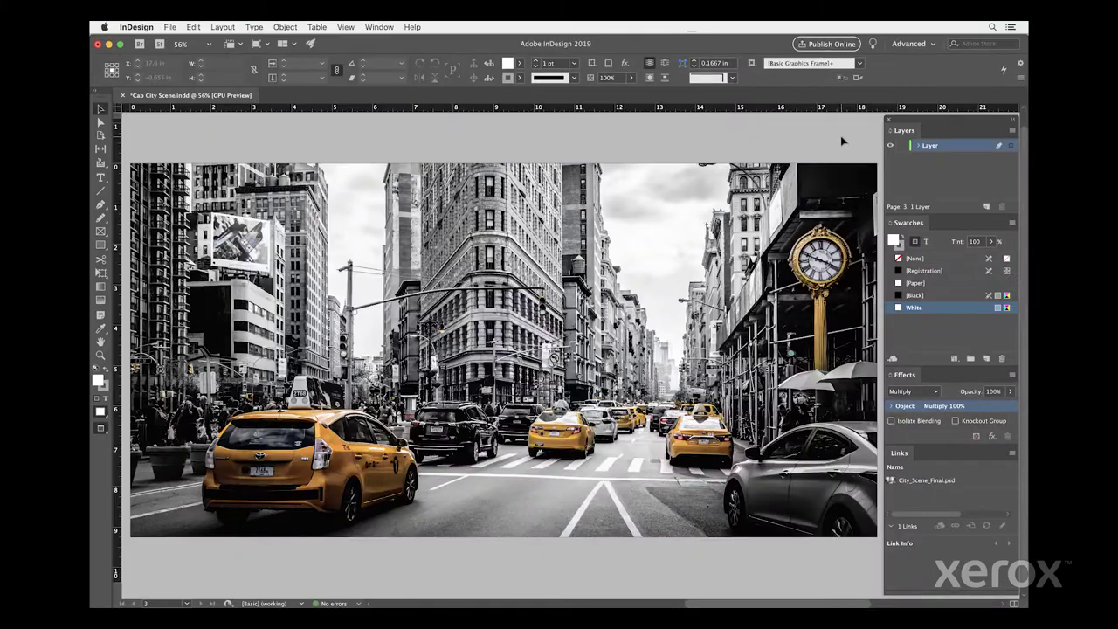
- Rename the existing layer to CMYK and add a Silver layer beneath it
double_click(929, 145)
type("C")
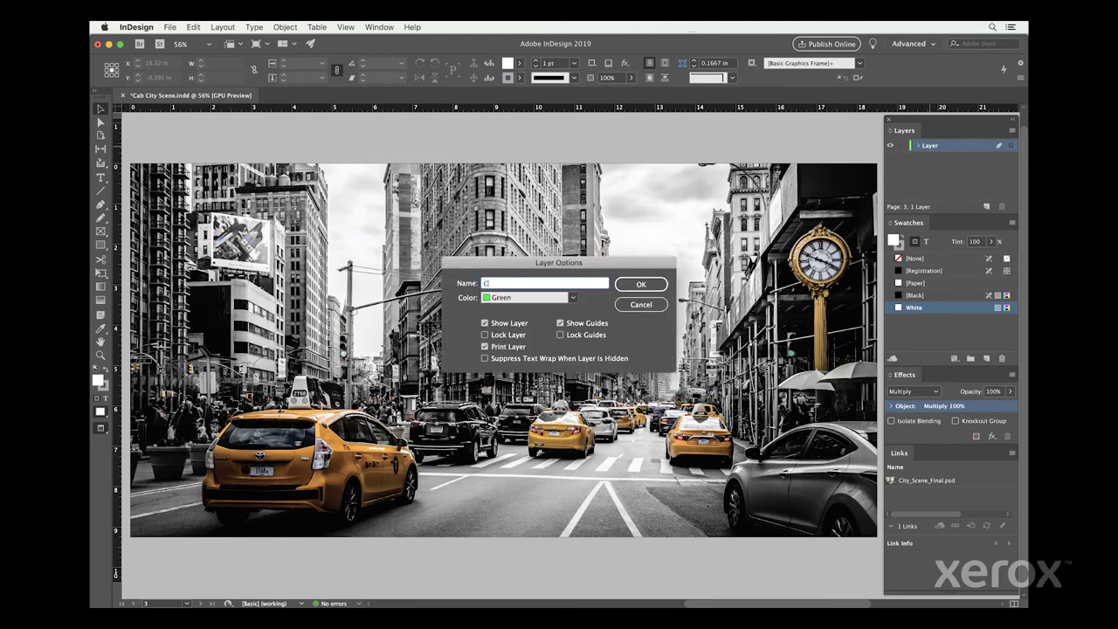
type("MYK")
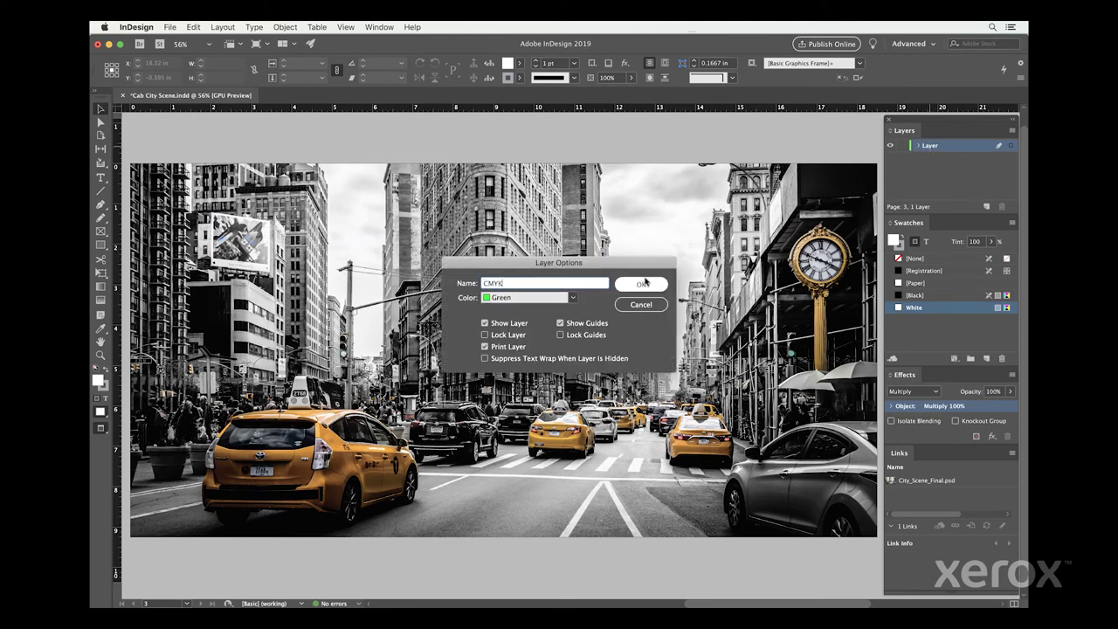
left_click(640, 284)
left_click(987, 207)
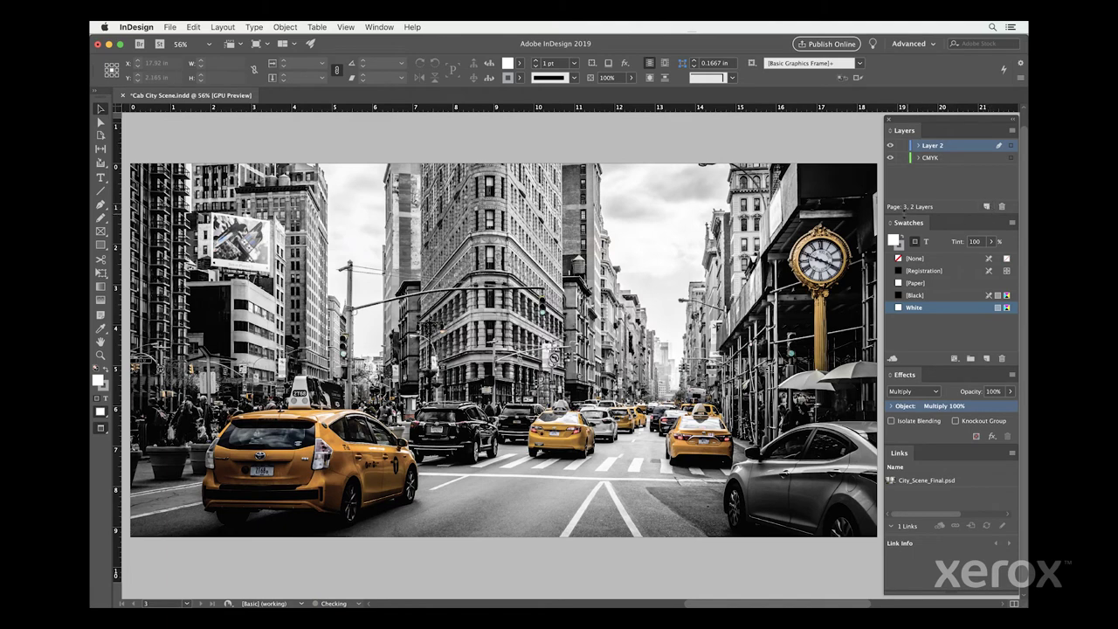
left_click_drag(930, 146, 932, 164)
double_click(931, 160)
type("Silver")
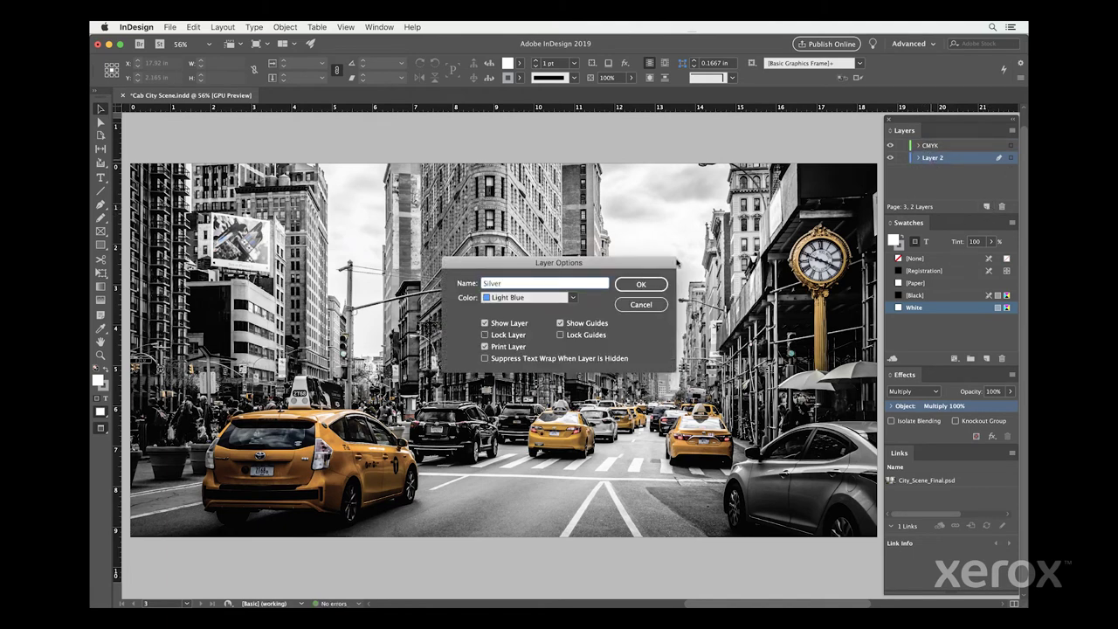
key("Return")
- Add a Clear layer on top, then select the placed city photo
left_click(987, 206)
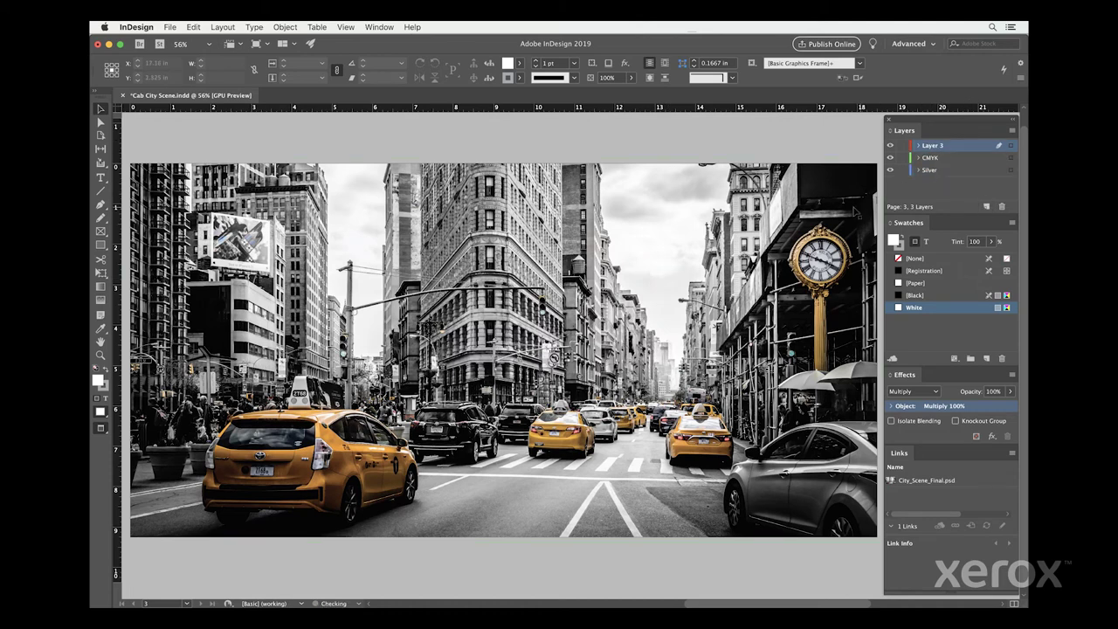
double_click(931, 146)
type("Clear")
left_click(654, 283)
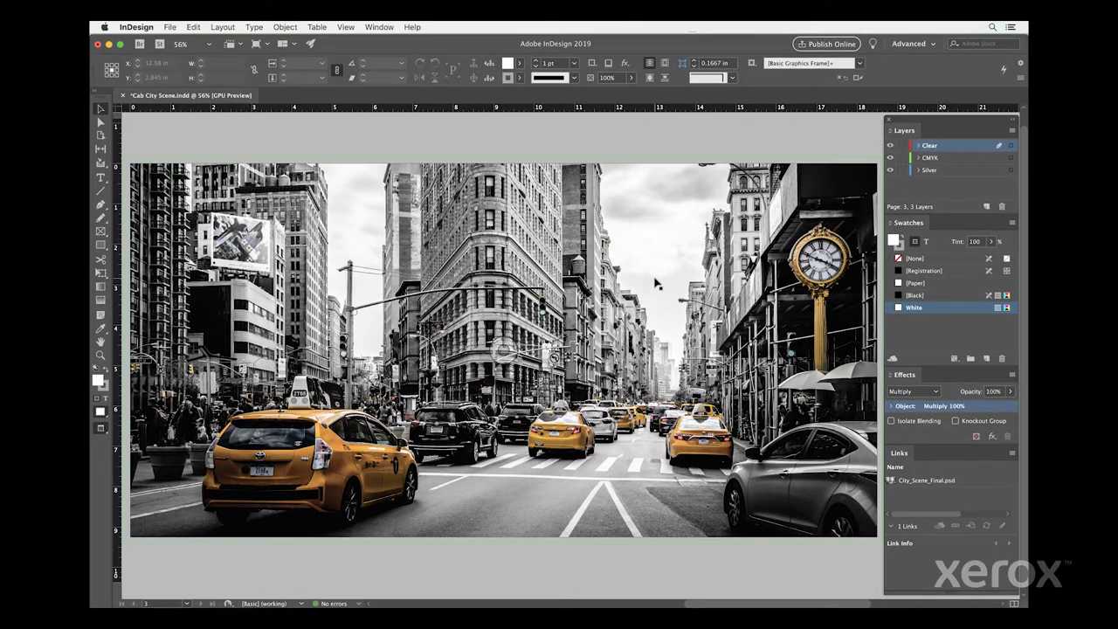
left_click(657, 283)
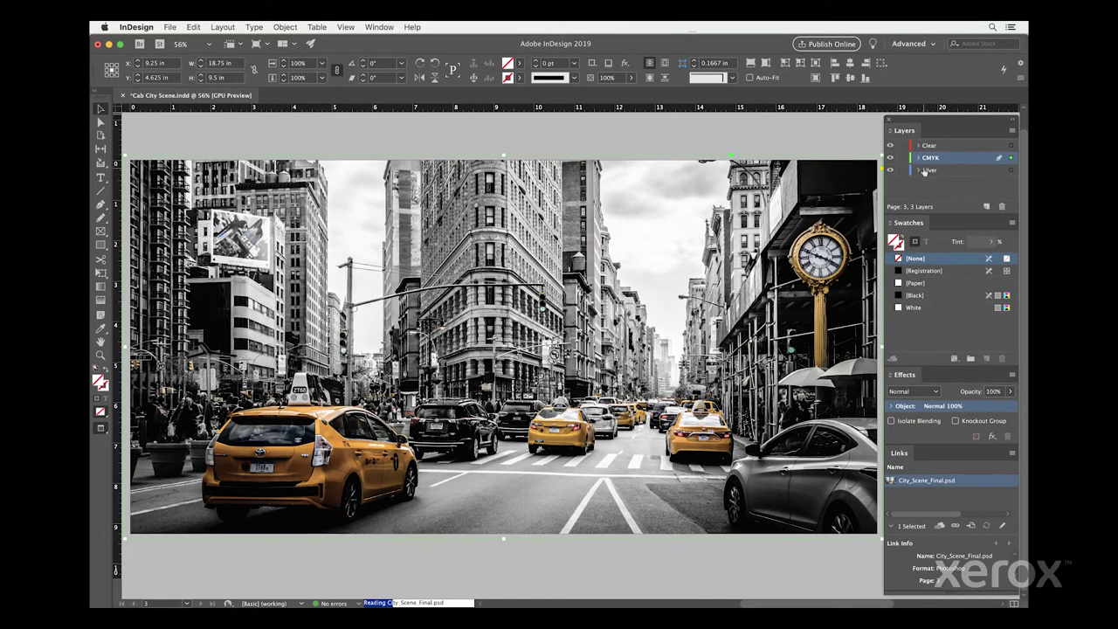
- Paste a copy of the city photo in place on the Silver layer
left_click(925, 170)
left_click(192, 27)
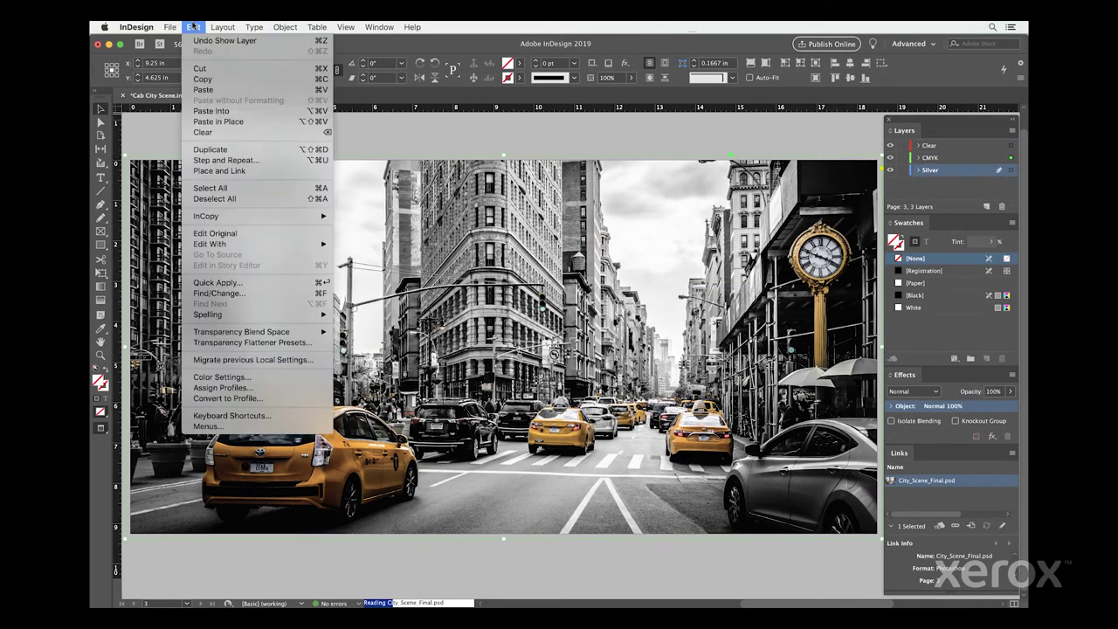
left_click(229, 122)
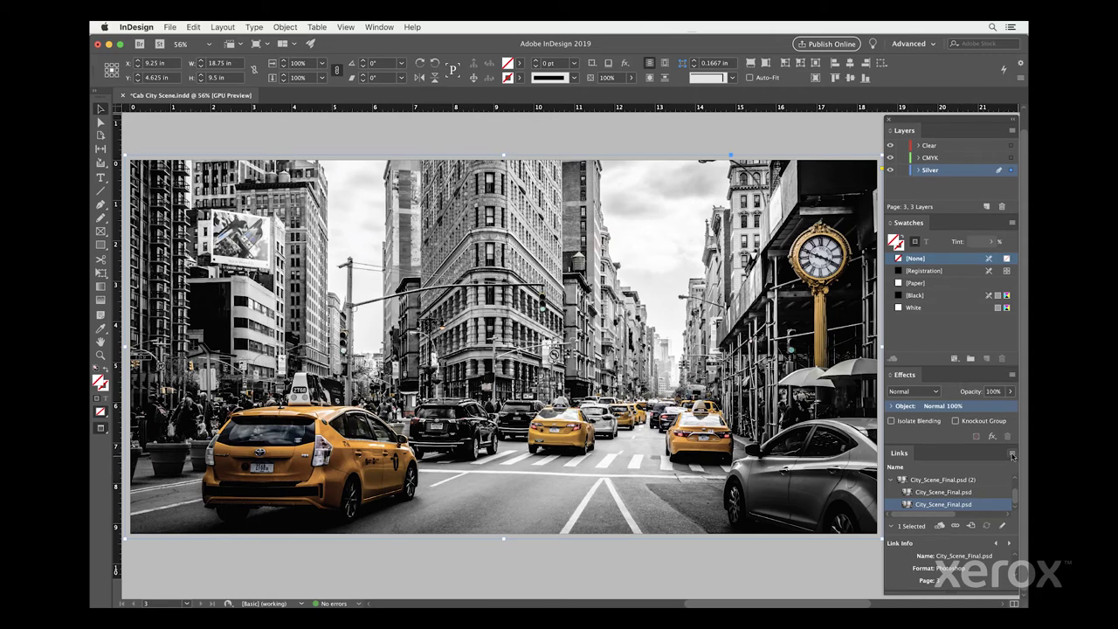
- Relink the pasted Silver-layer copy to City_Scene_Final_Silver.eps
left_click(1013, 456)
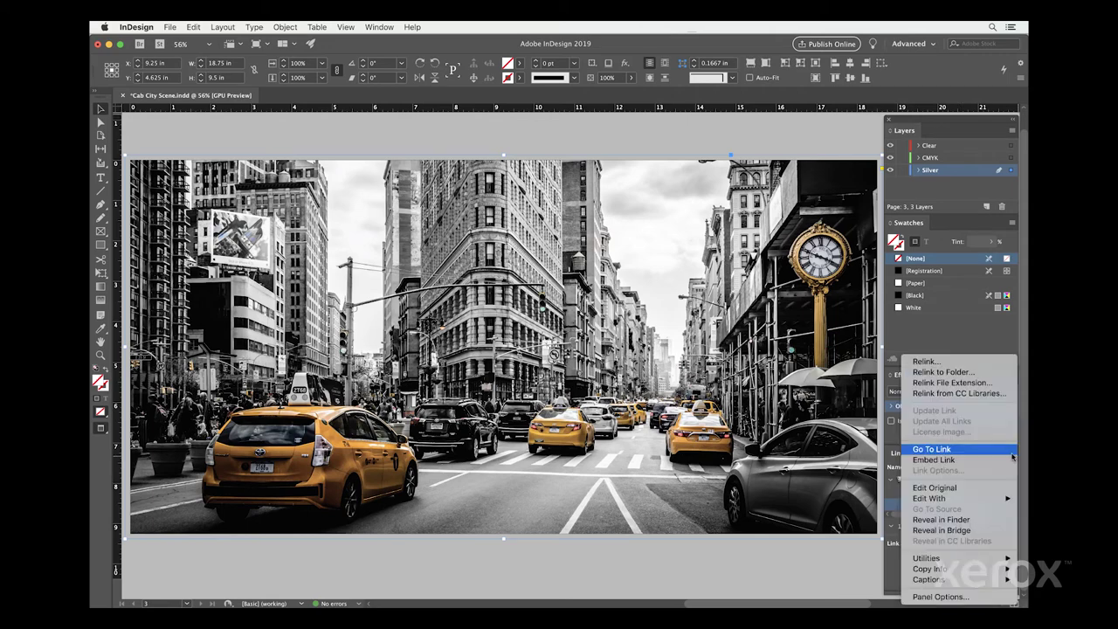
left_click(935, 364)
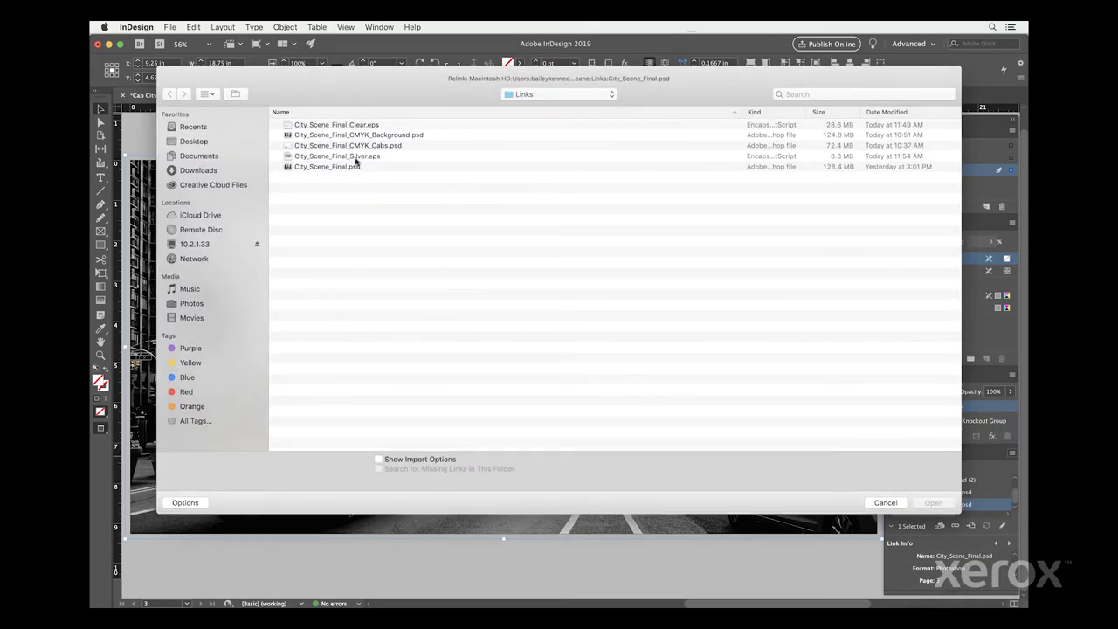
left_click(357, 157)
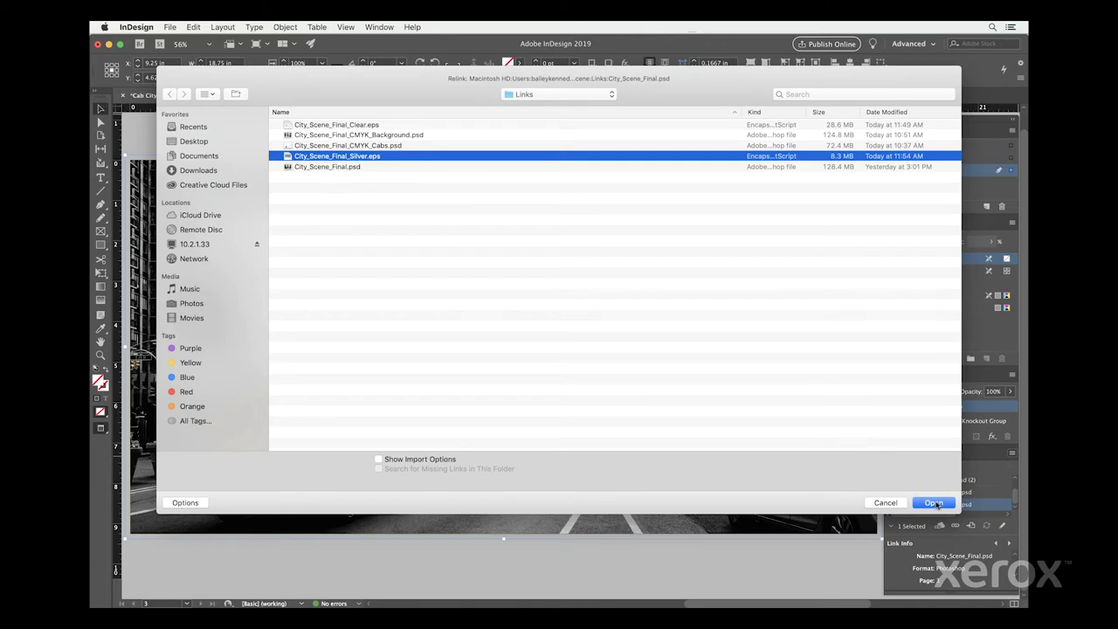
left_click(934, 503)
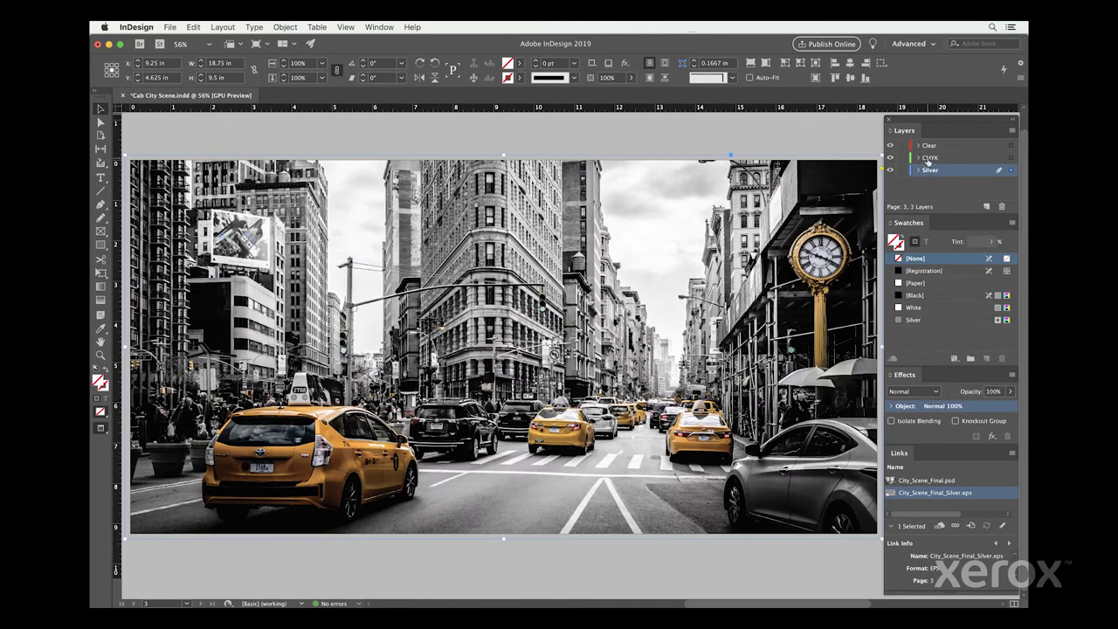
left_click(929, 158)
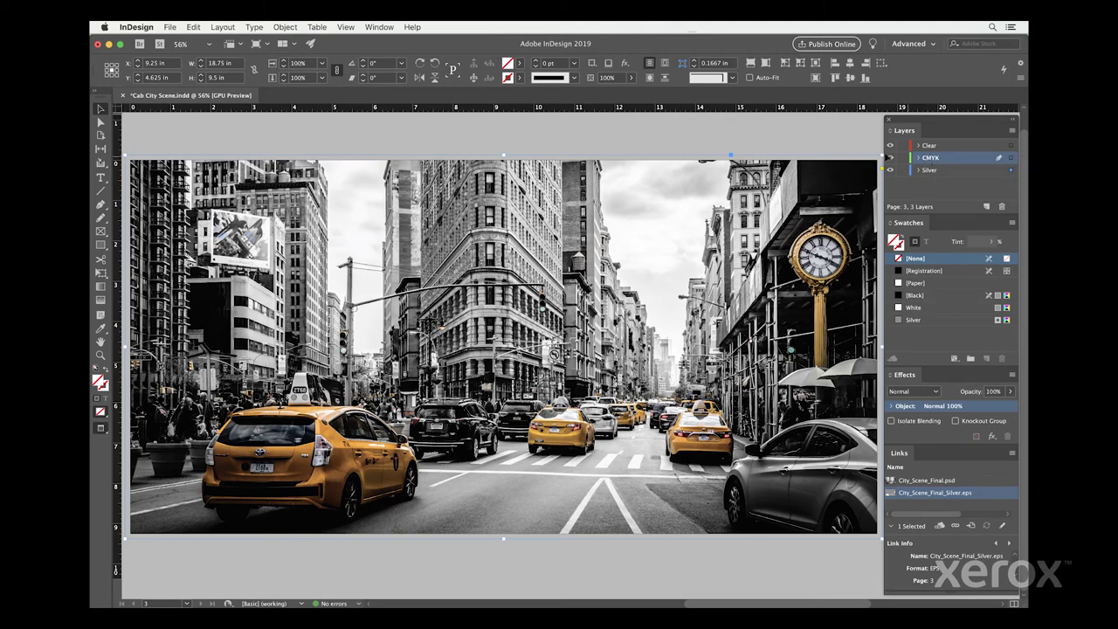
- Relink the CMYK-layer photo to City_Scene_Final_CMYK_Background.psd
left_click(853, 161)
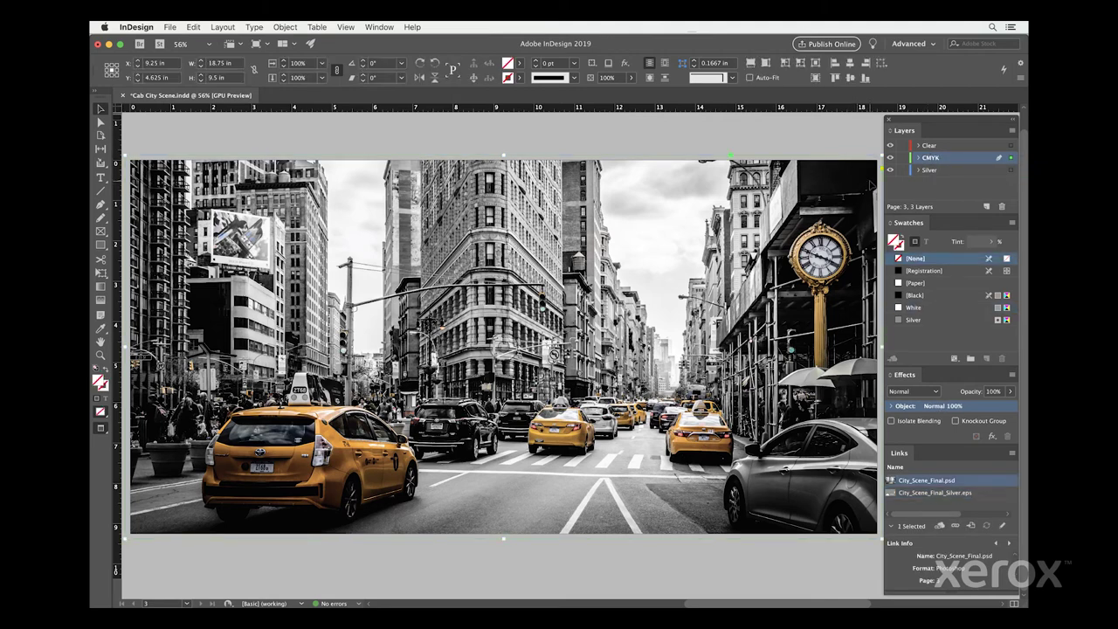
left_click(1012, 452)
left_click(959, 366)
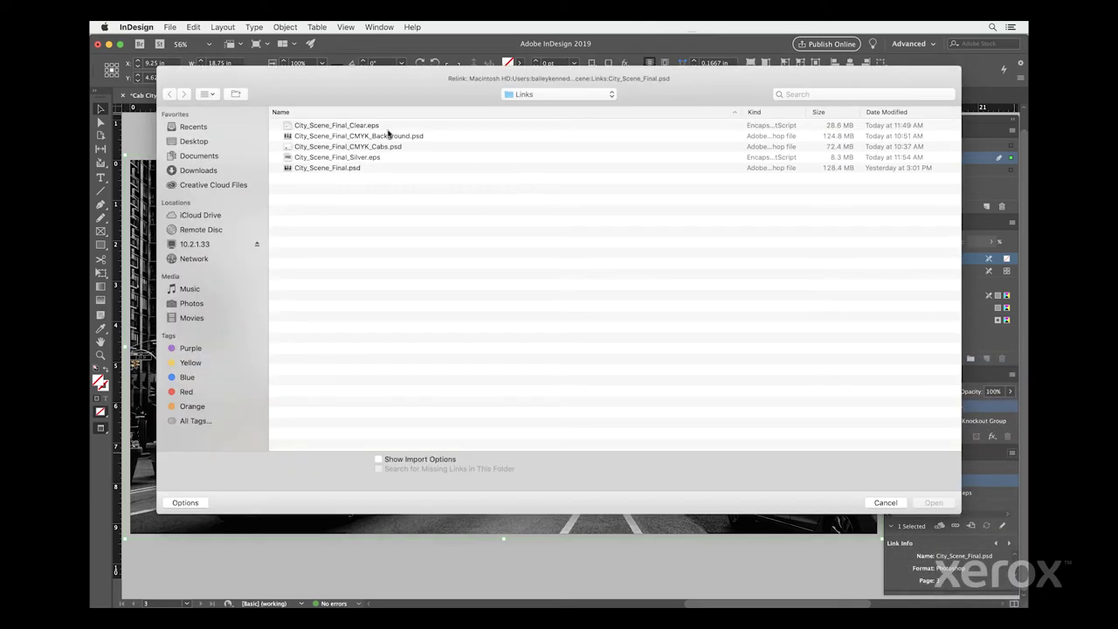
left_click(387, 137)
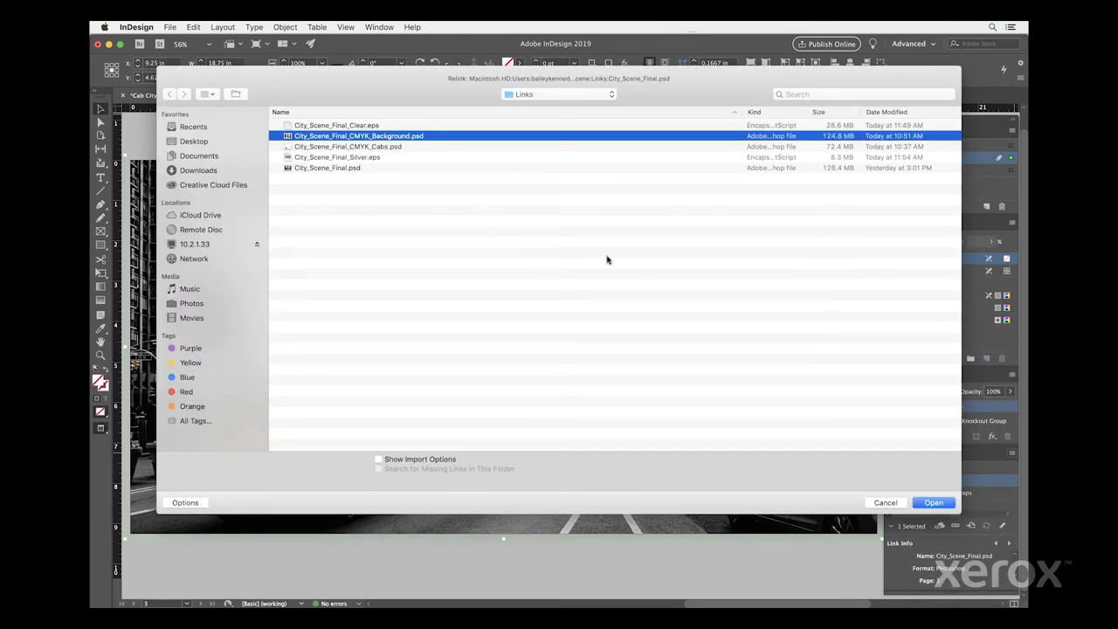
left_click(934, 503)
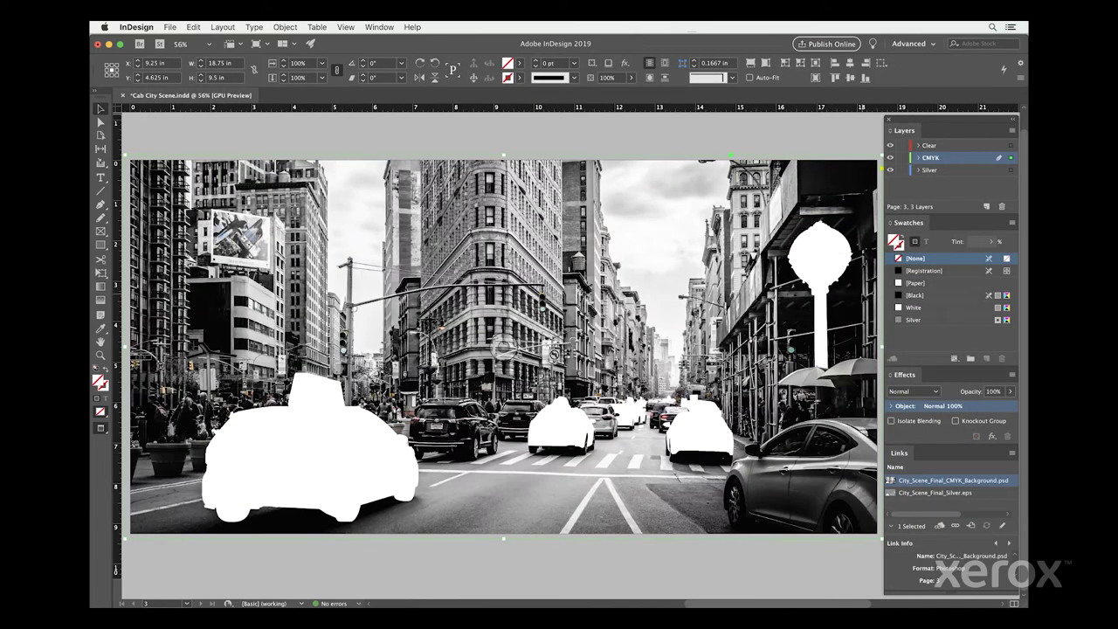
- Set the background image's blend mode to Multiply and paste another copy in place above it
left_click(913, 392)
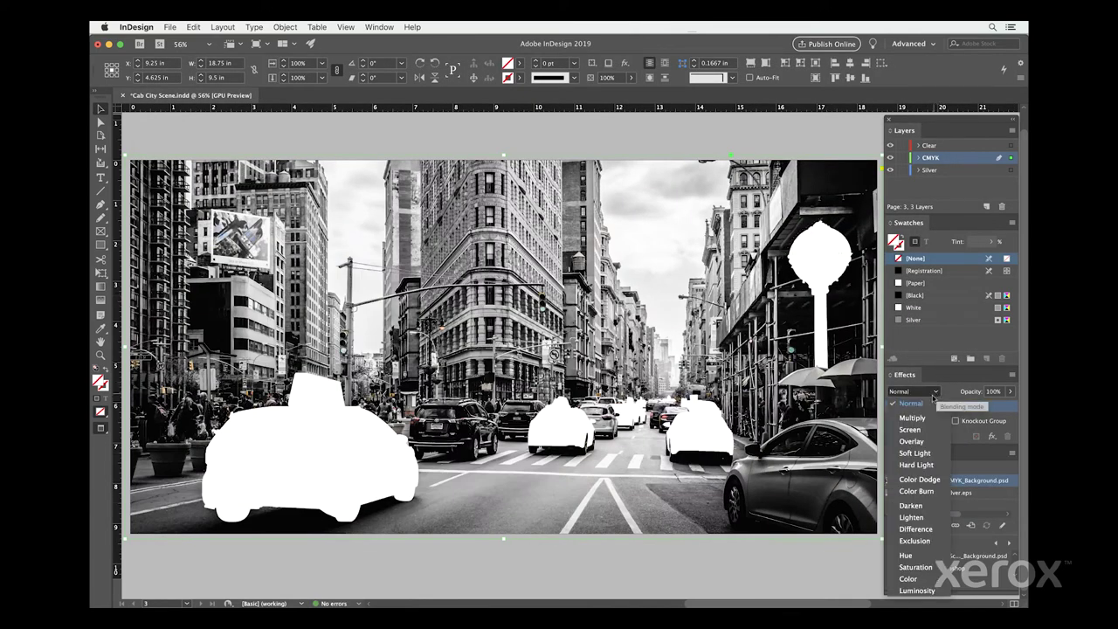
left_click(925, 419)
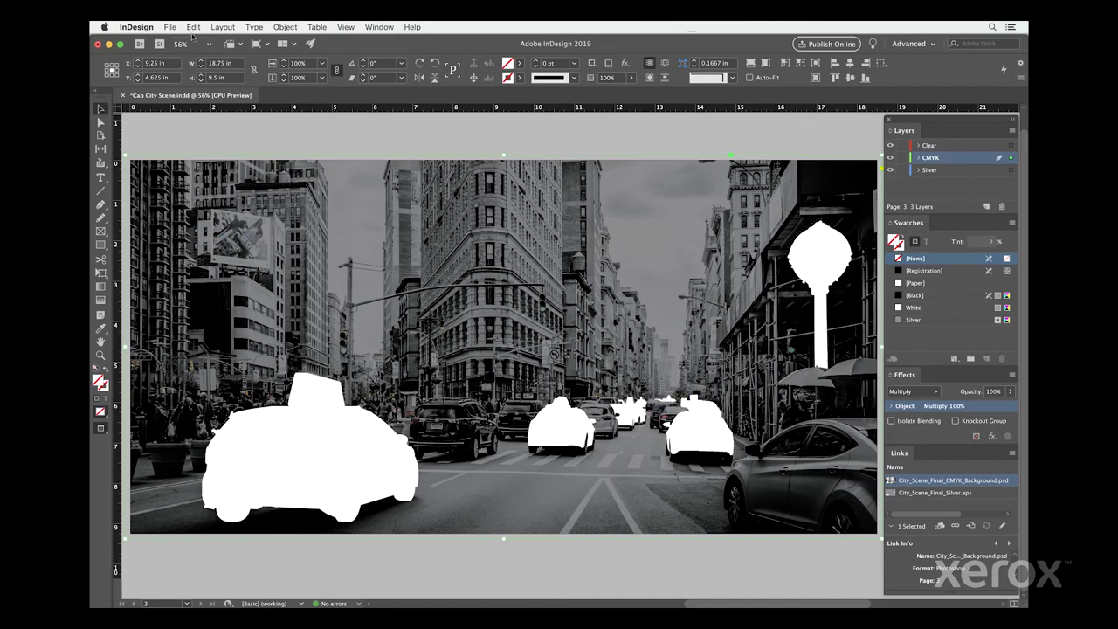
left_click(193, 28)
left_click(219, 122)
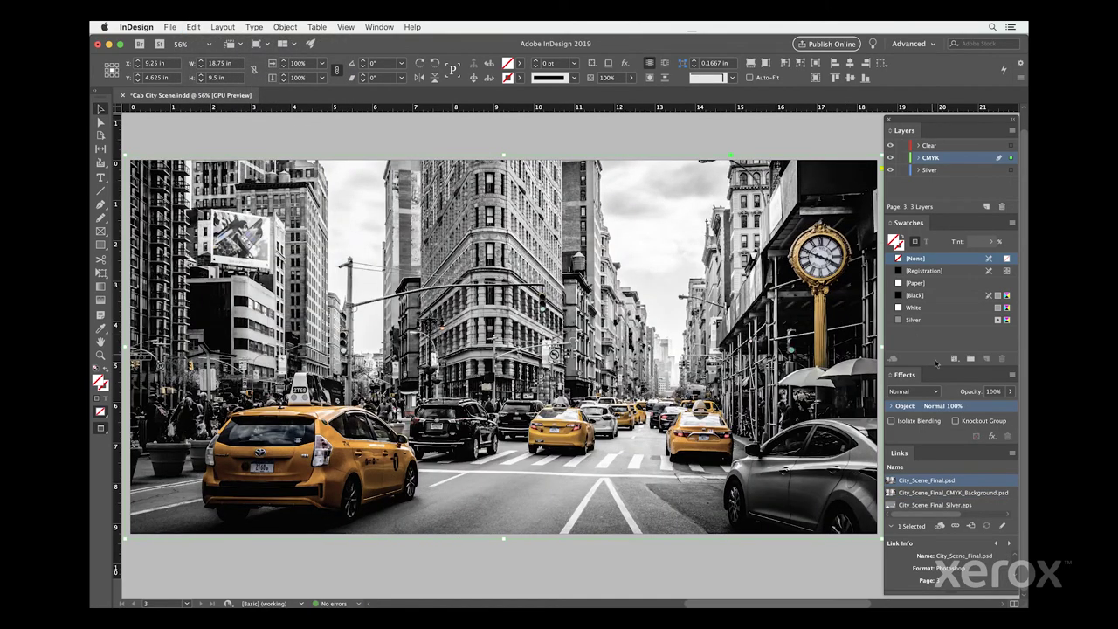
- Relink the new copy to City_Scene_Final_CMYK_Cabs.psd, leaving only cabs and clock in colour
left_click(1012, 453)
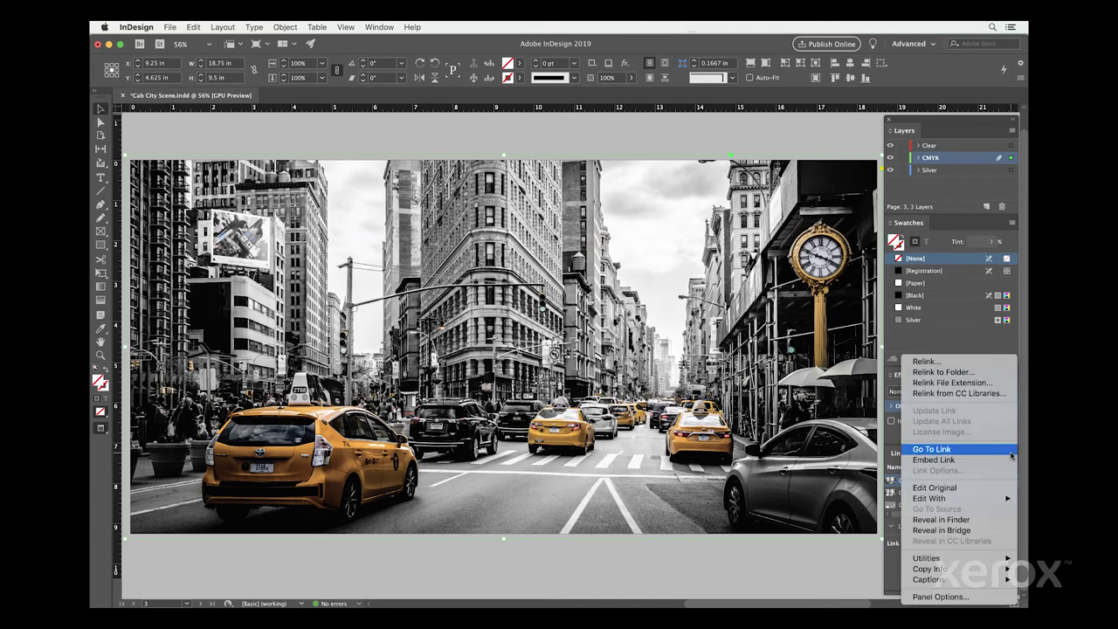
left_click(974, 365)
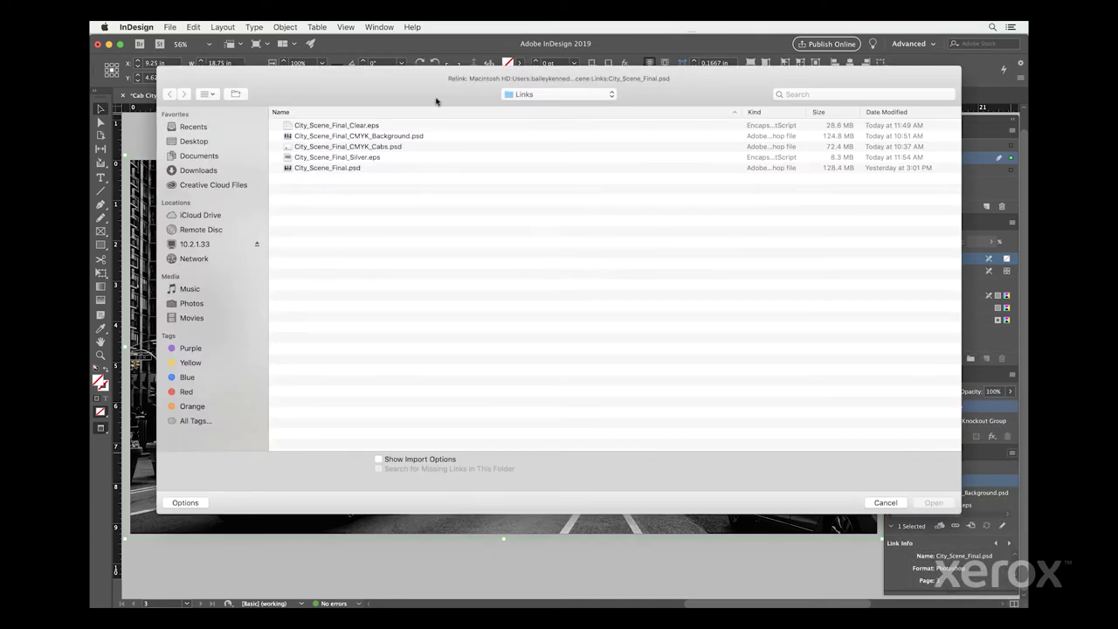
left_click(395, 147)
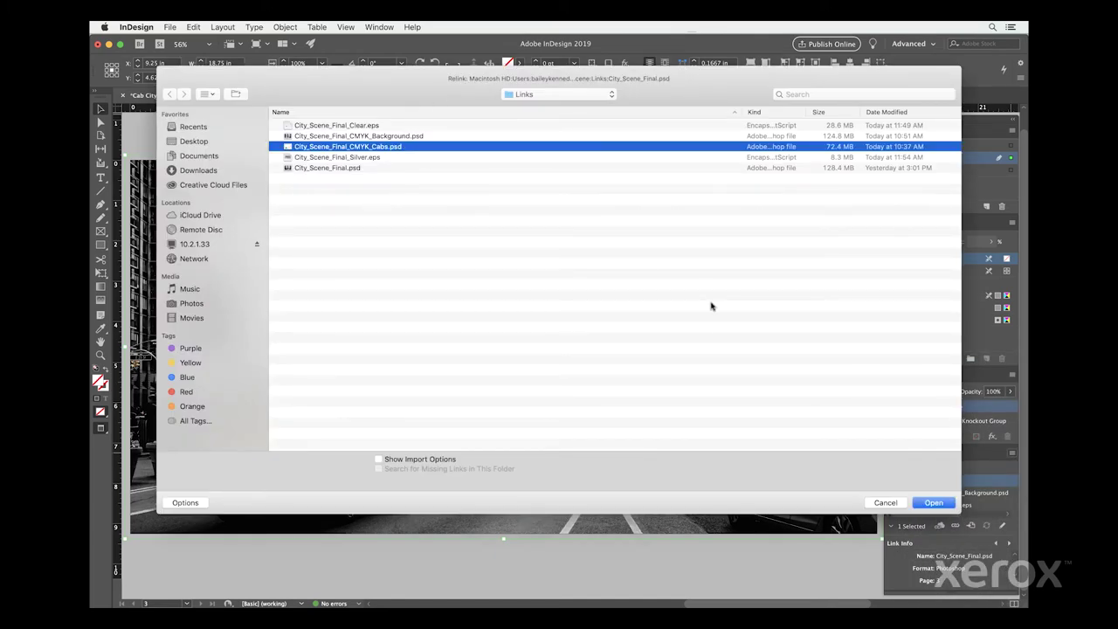
left_click(933, 503)
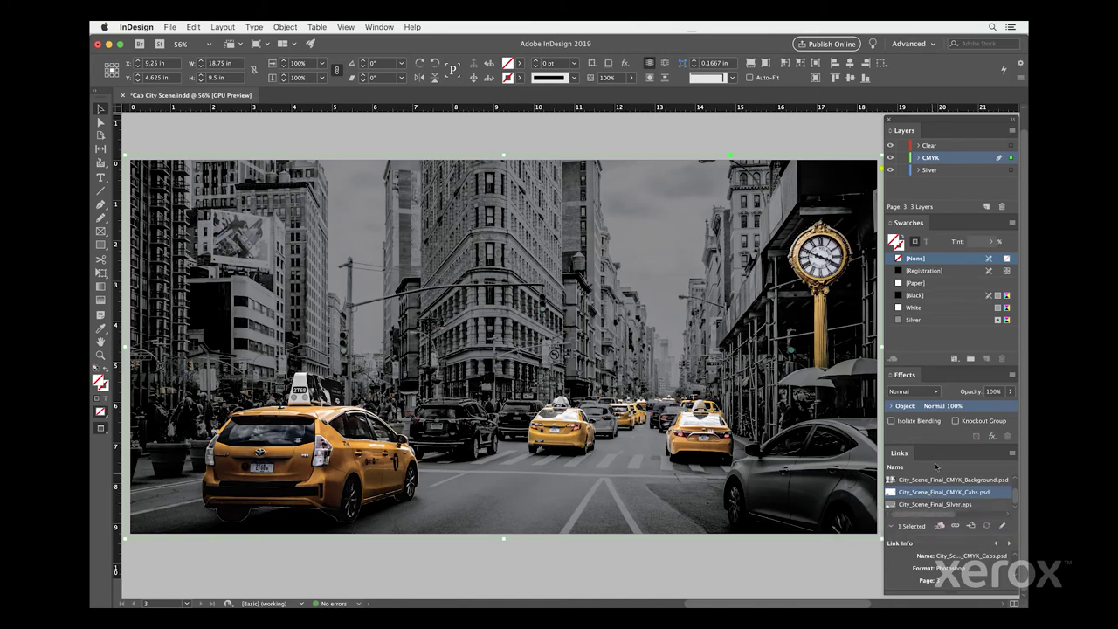
left_click(932, 145)
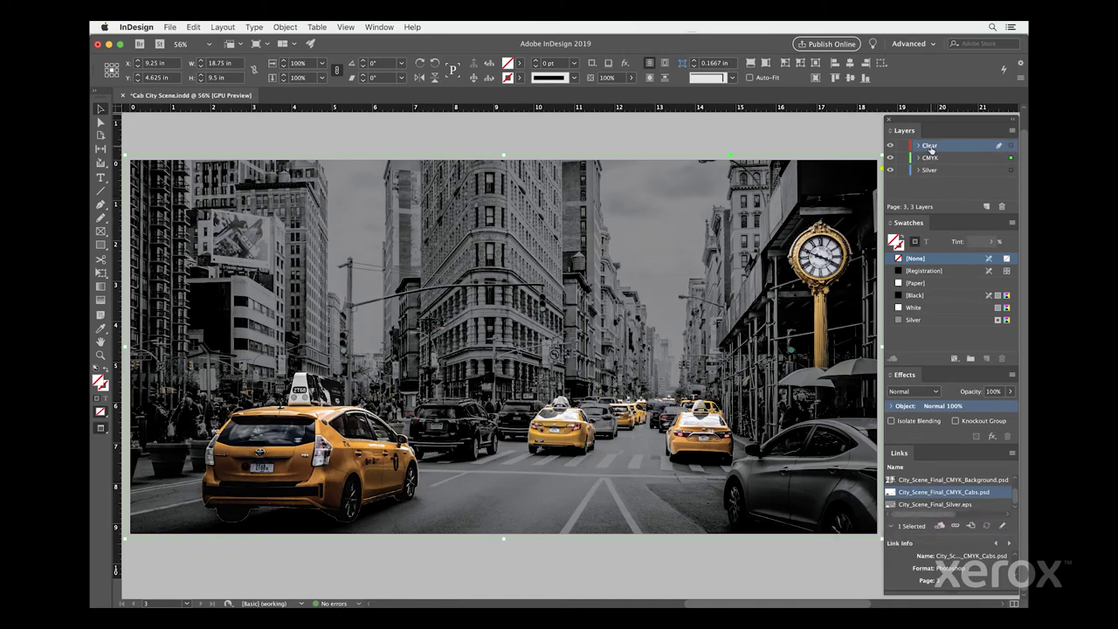
- Paste a copy of the photo in place on the Clear layer and relink it to City_Scene_Final_Clear.eps
left_click(189, 27)
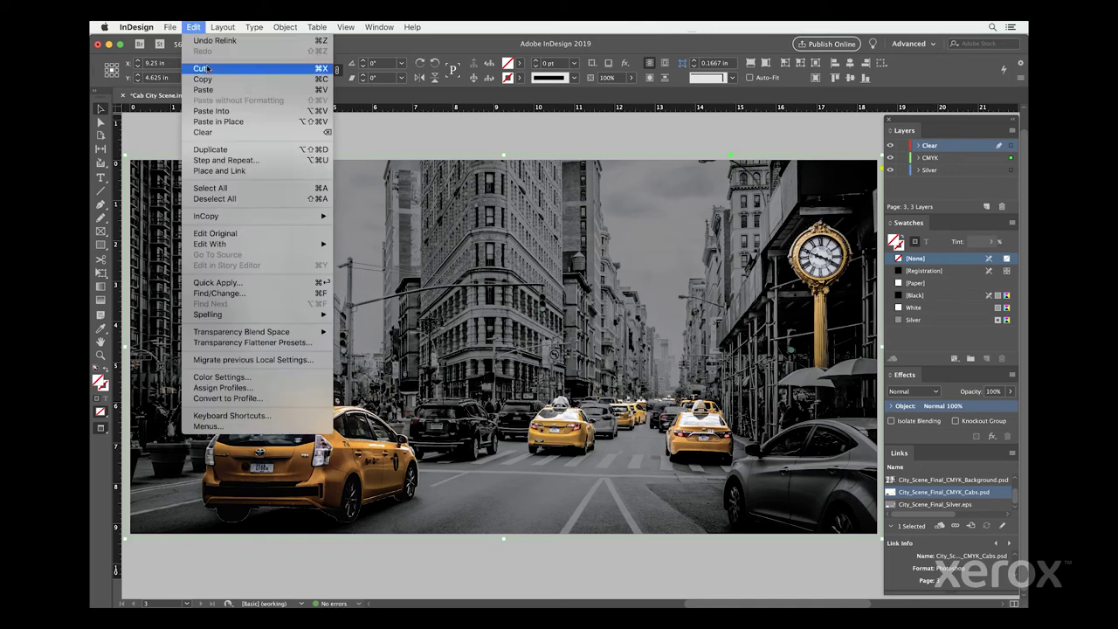
left_click(217, 122)
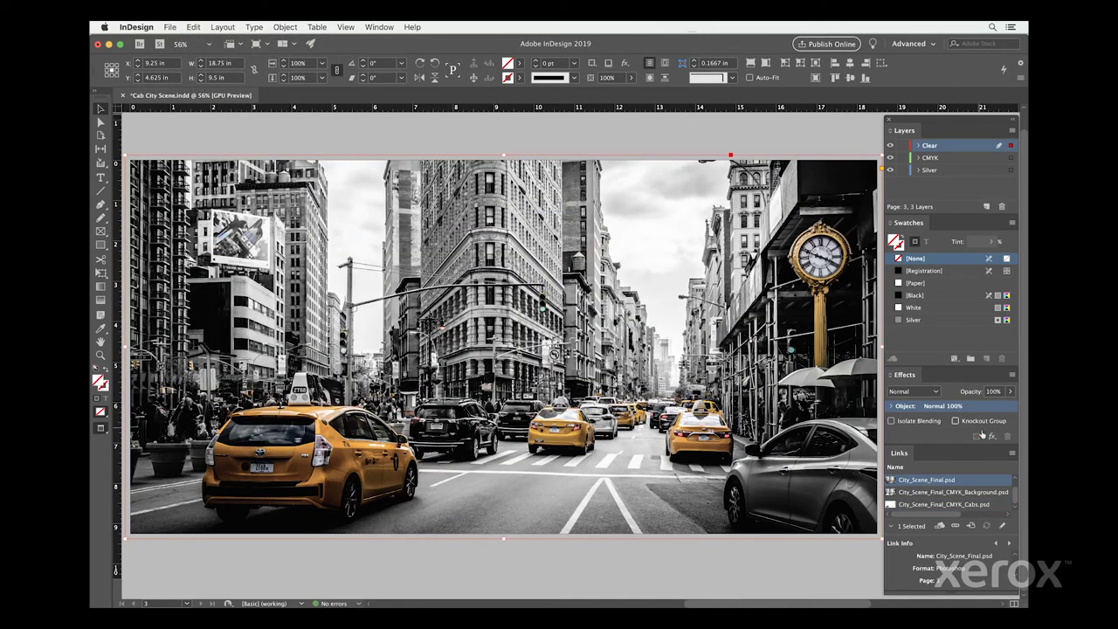
left_click(1011, 455)
left_click(959, 365)
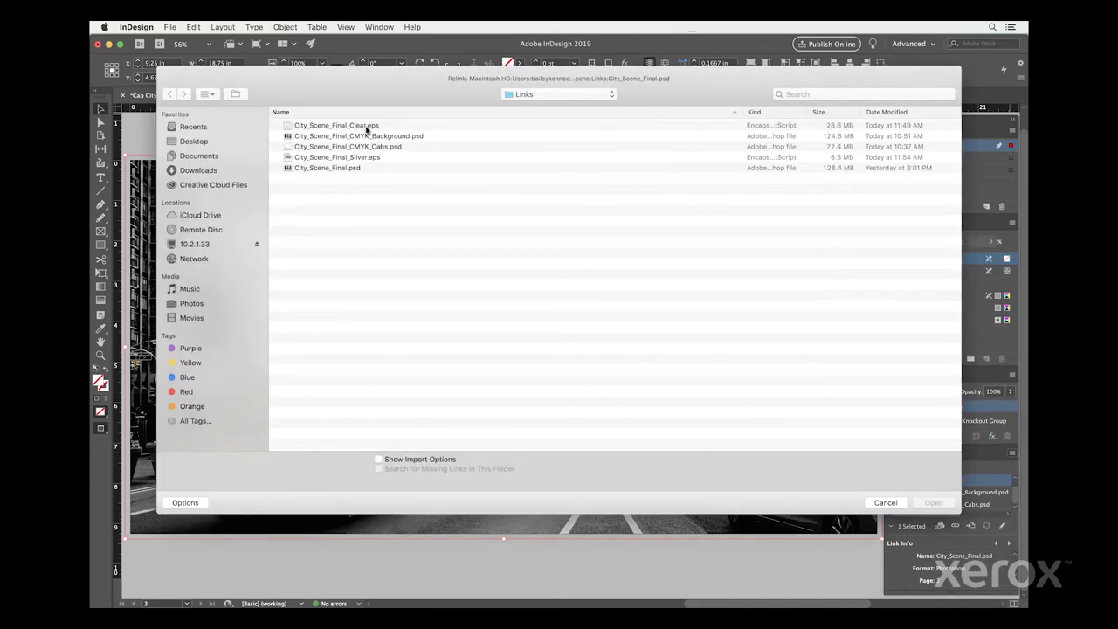
left_click(367, 127)
left_click(933, 503)
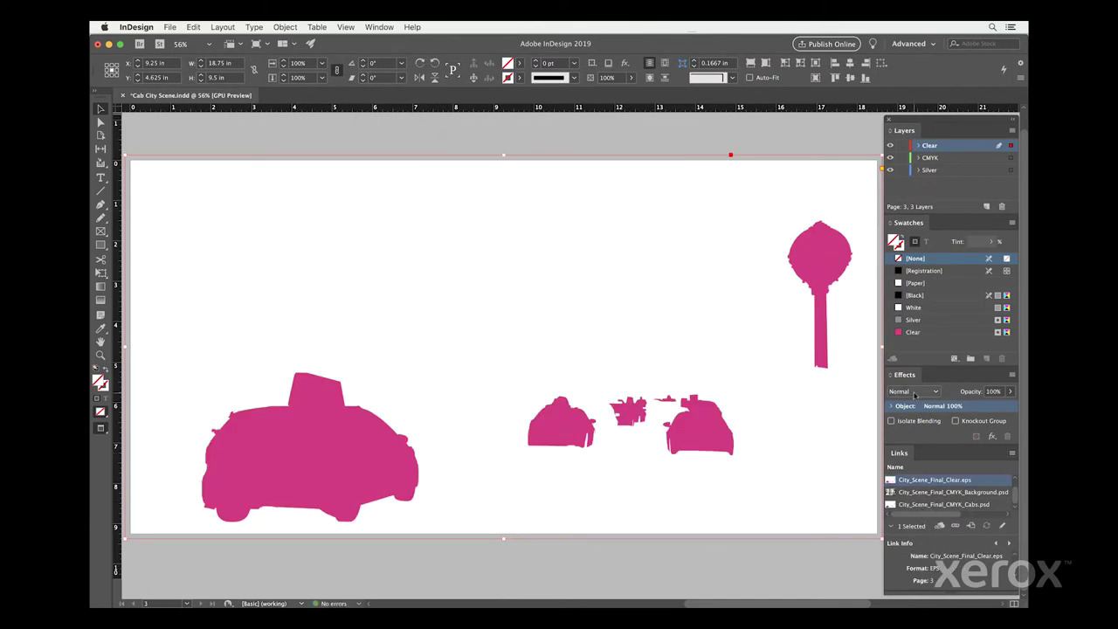
- Set the Clear image to Multiply, then edit the suit photo in Photoshop CC 2019
left_click(913, 391)
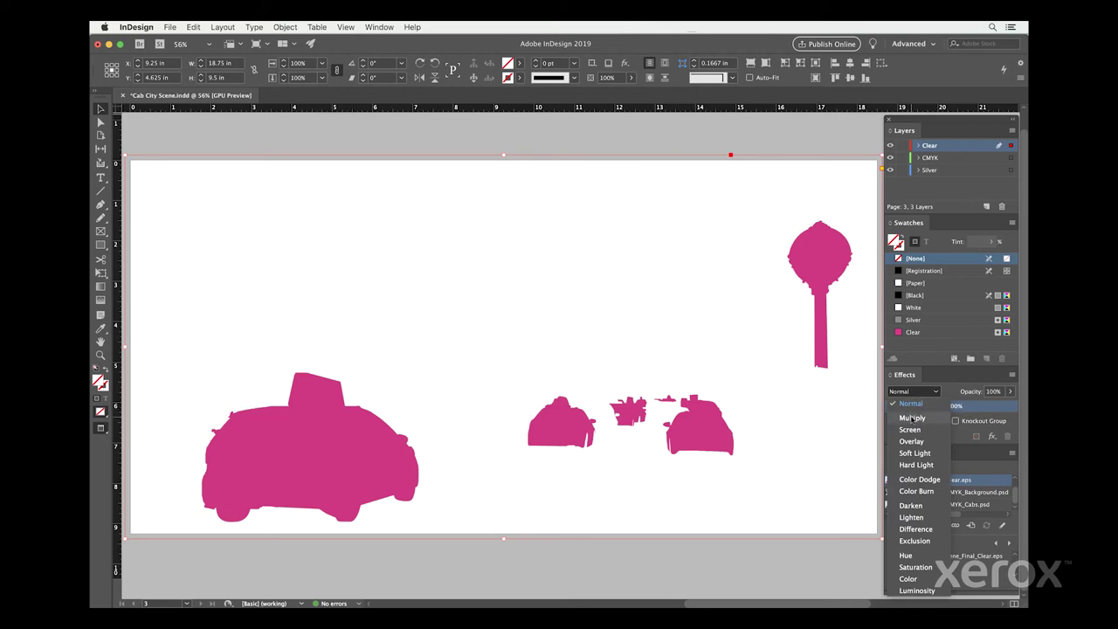
left_click(912, 418)
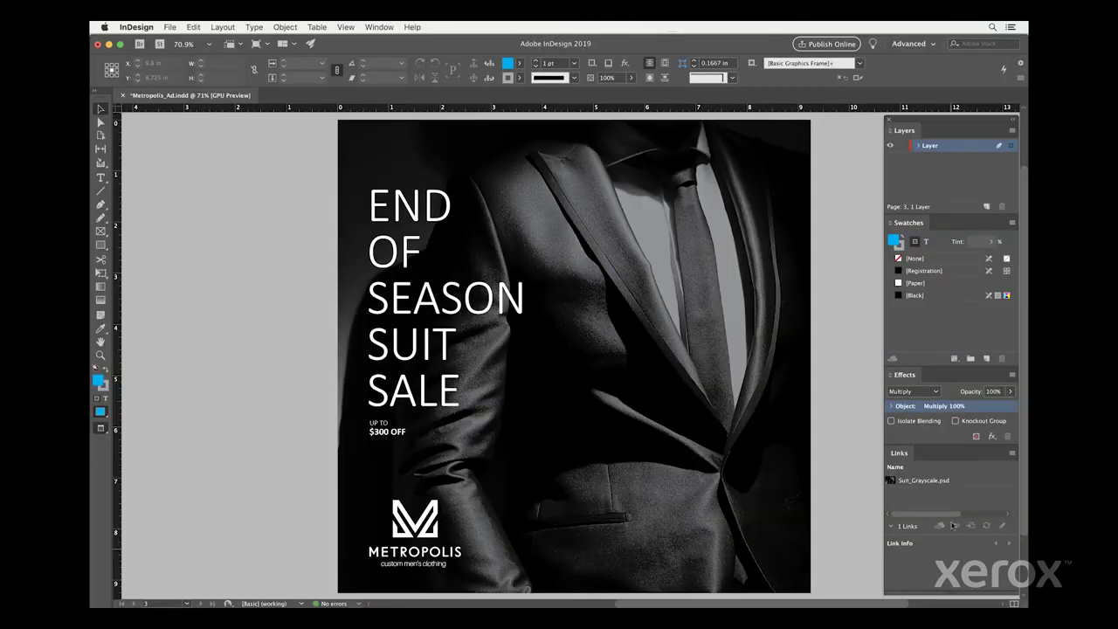
left_click(934, 483)
right_click(934, 483)
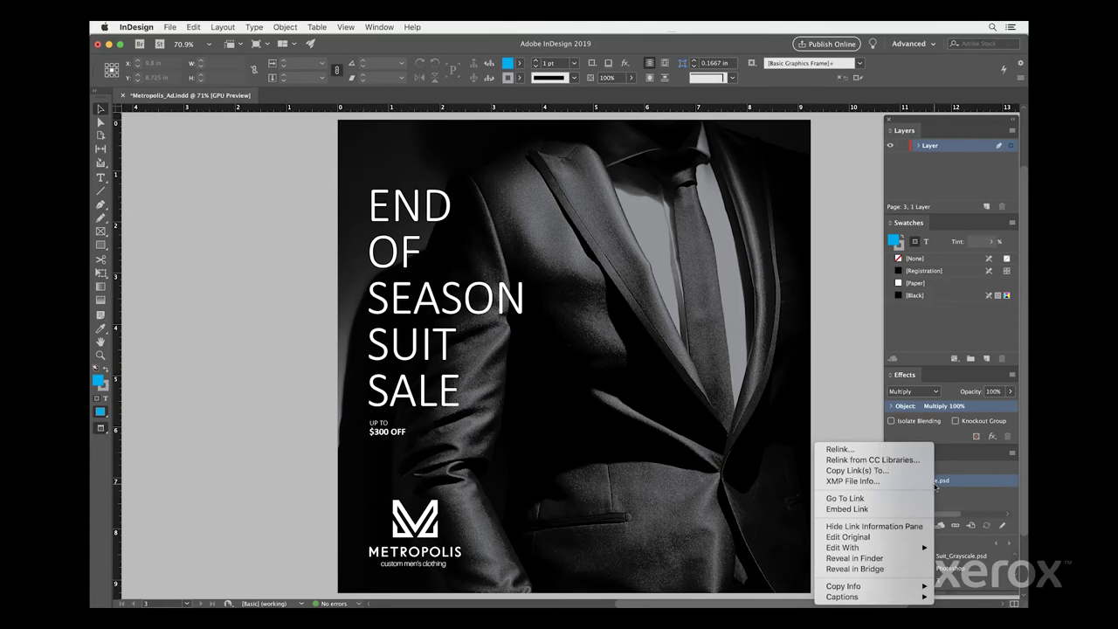
mouse_move(865, 548)
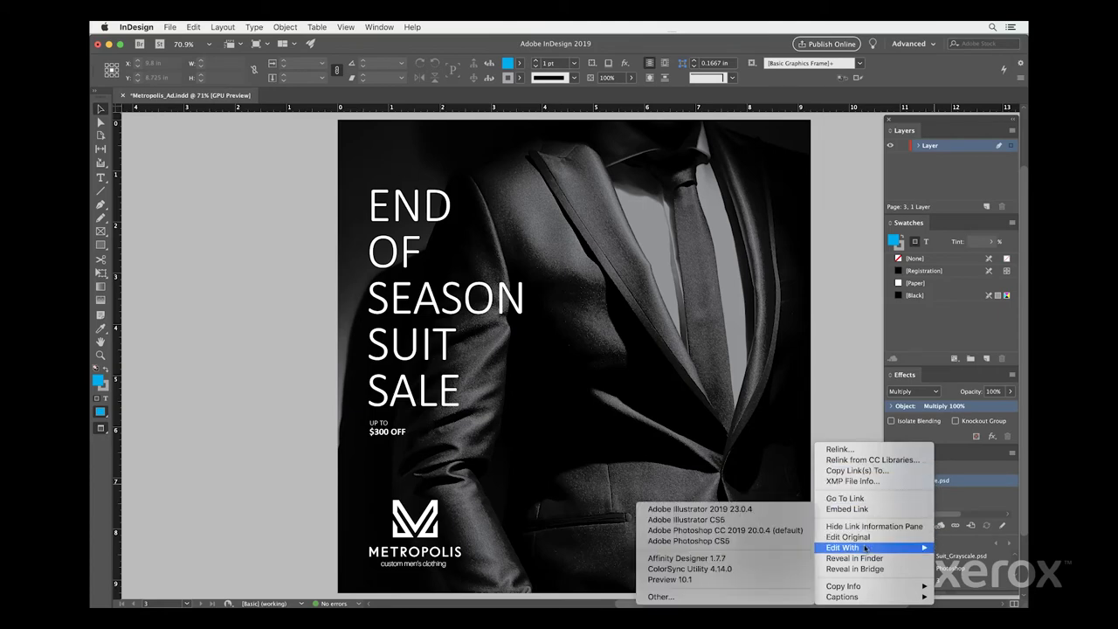
left_click(766, 535)
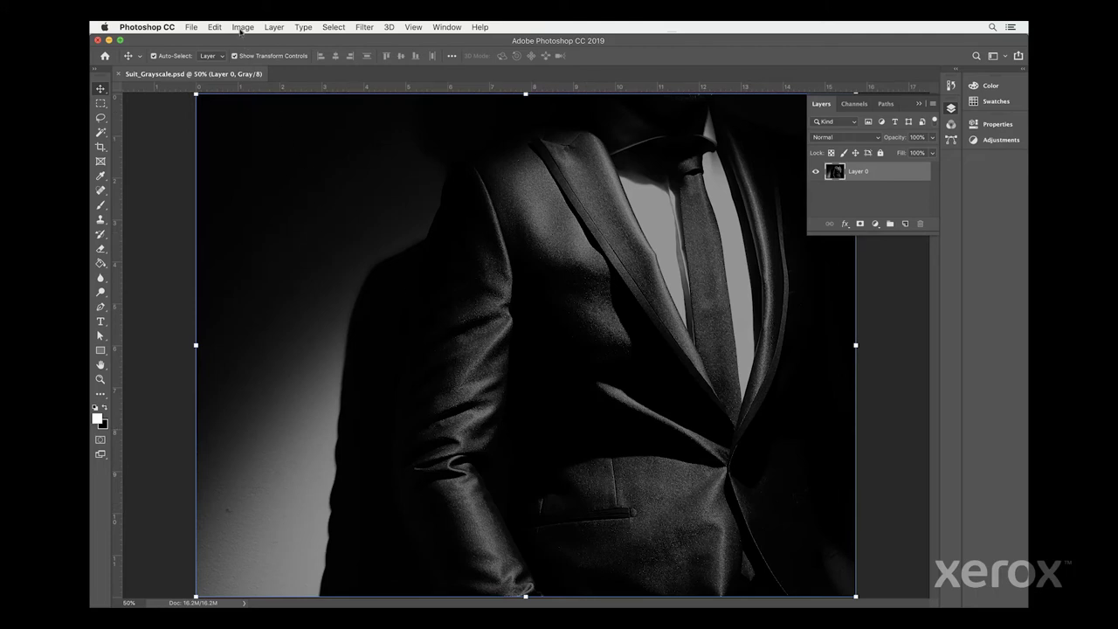
- Invert the suit photo into a negative
left_click(242, 27)
mouse_move(252, 57)
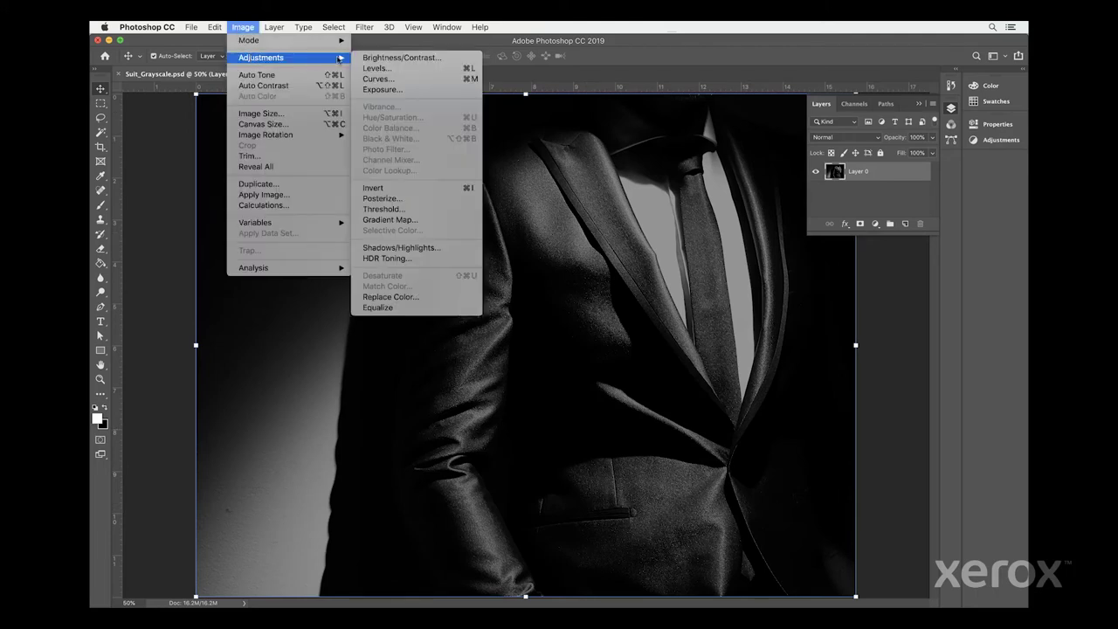
left_click(390, 189)
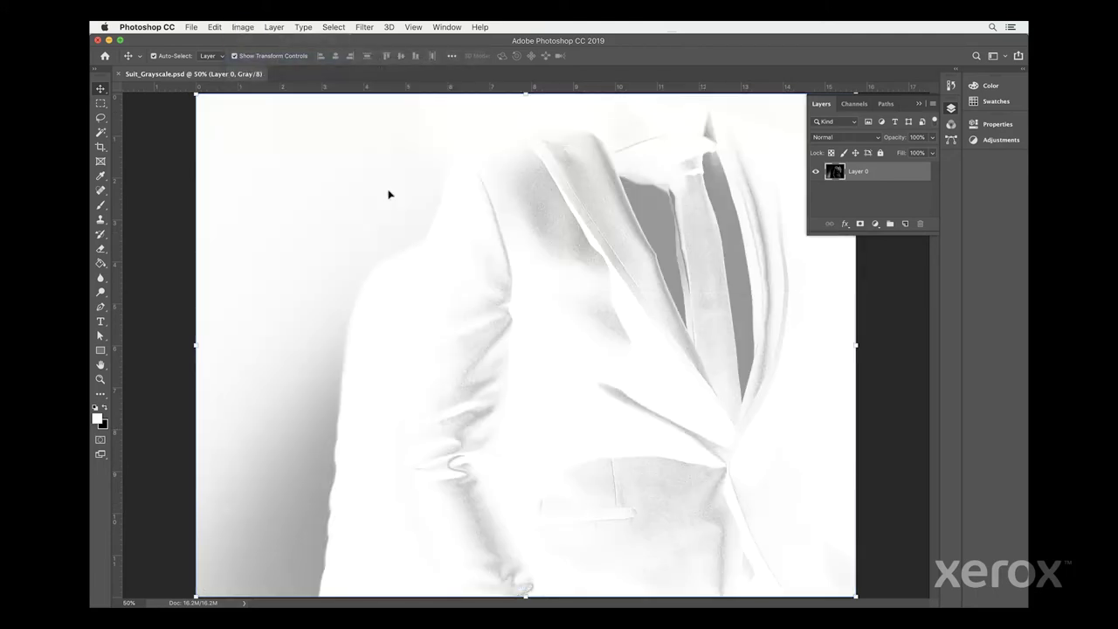
- Convert the image to Monotone with a single C100 ink named White
left_click(244, 28)
mouse_move(253, 40)
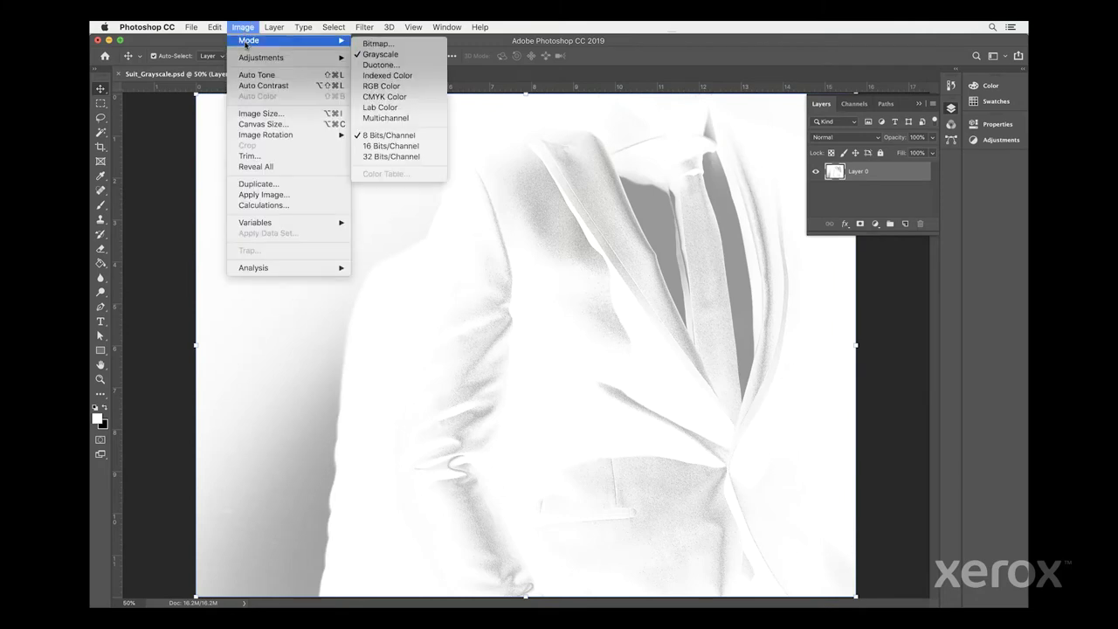
left_click(379, 64)
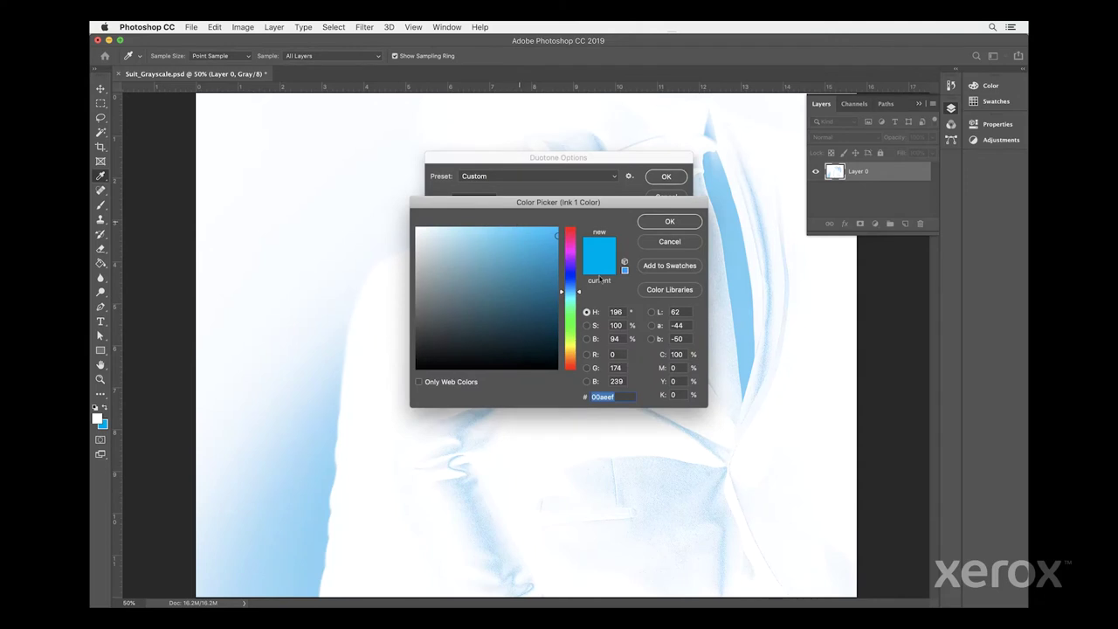
left_click(677, 354)
type("100")
left_click(685, 224)
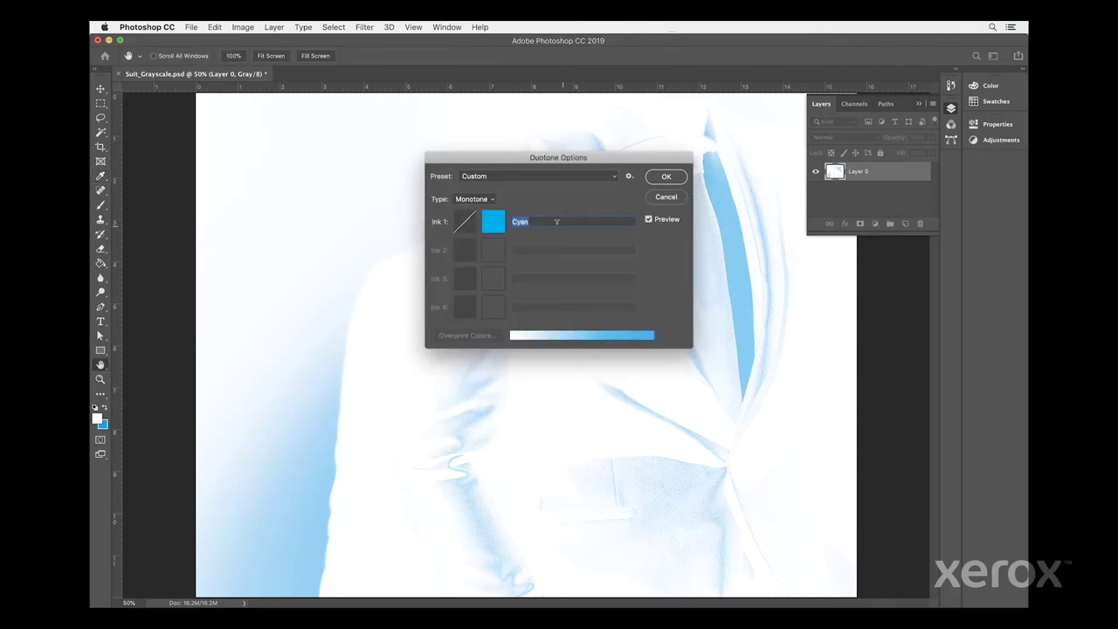
type("White")
key("super+a")
left_click(669, 176)
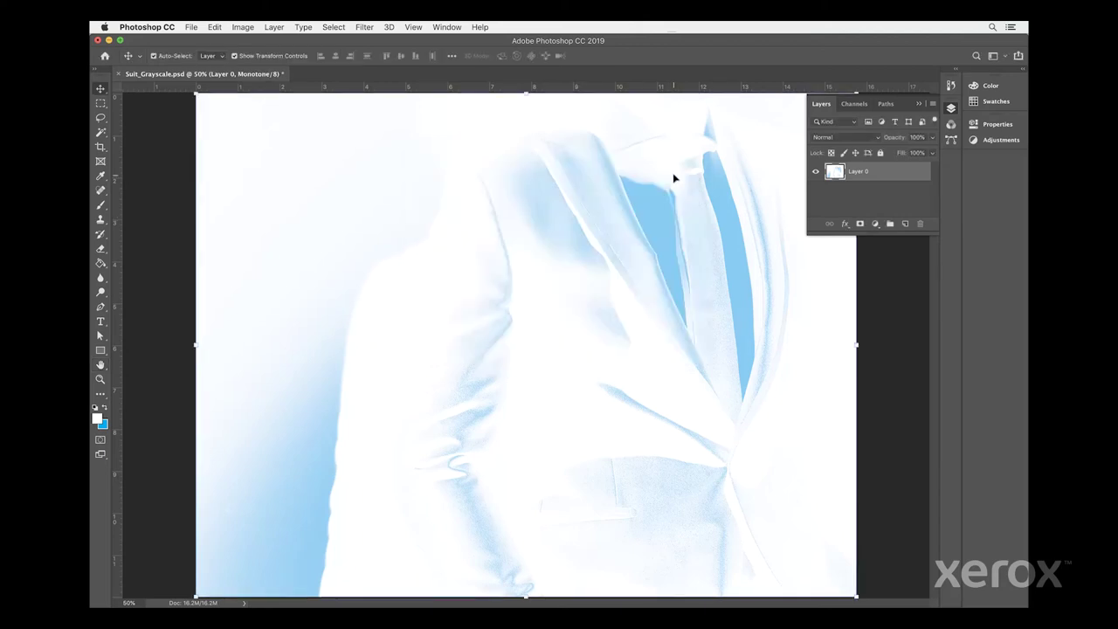
- Save the monotone image as Suit_White.psd in Photoshop format
left_click(194, 27)
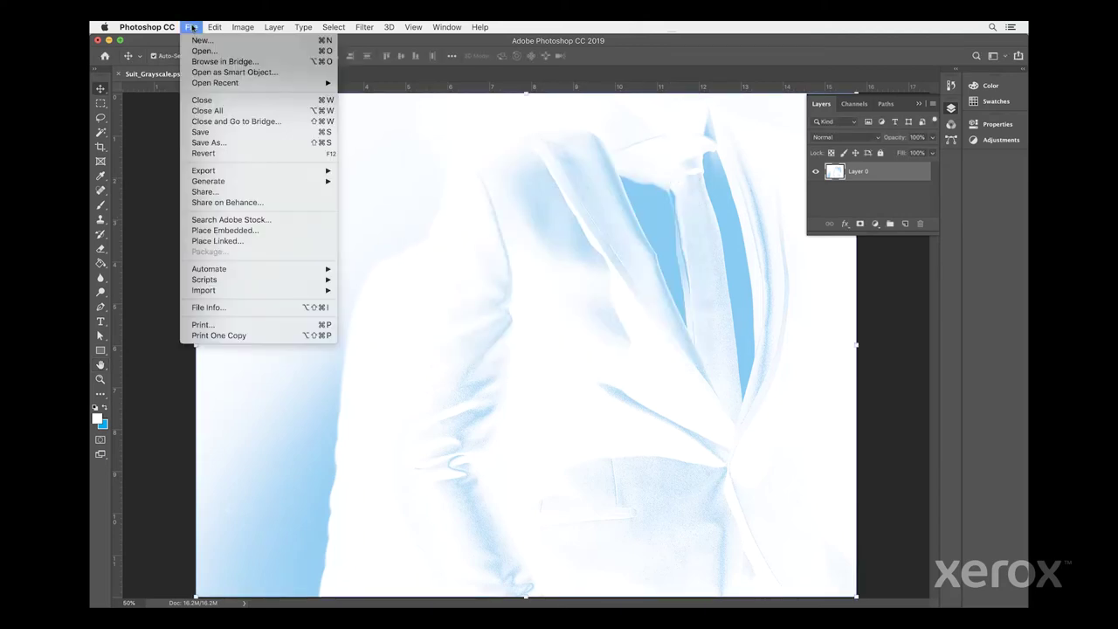
left_click(210, 145)
left_click_drag(559, 76, 522, 77)
type("White")
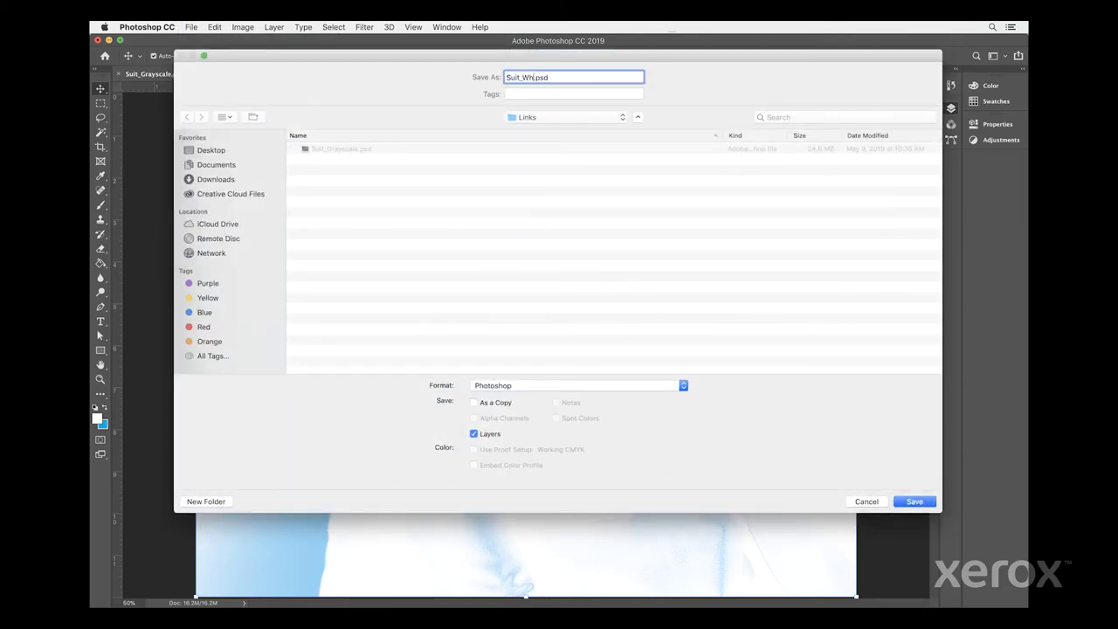
left_click(914, 501)
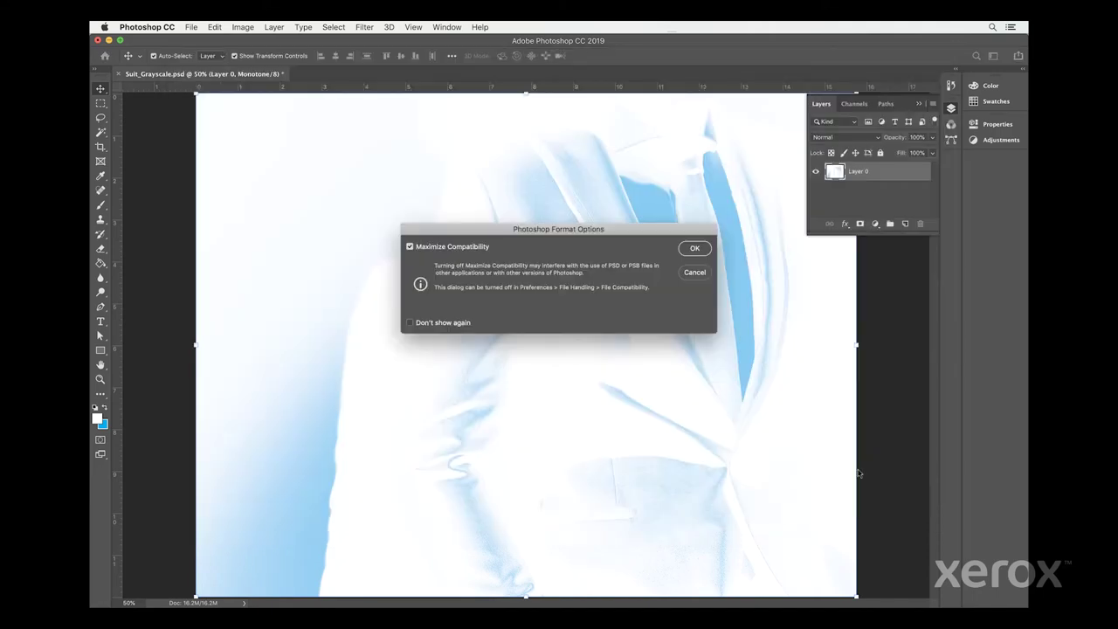
left_click(695, 248)
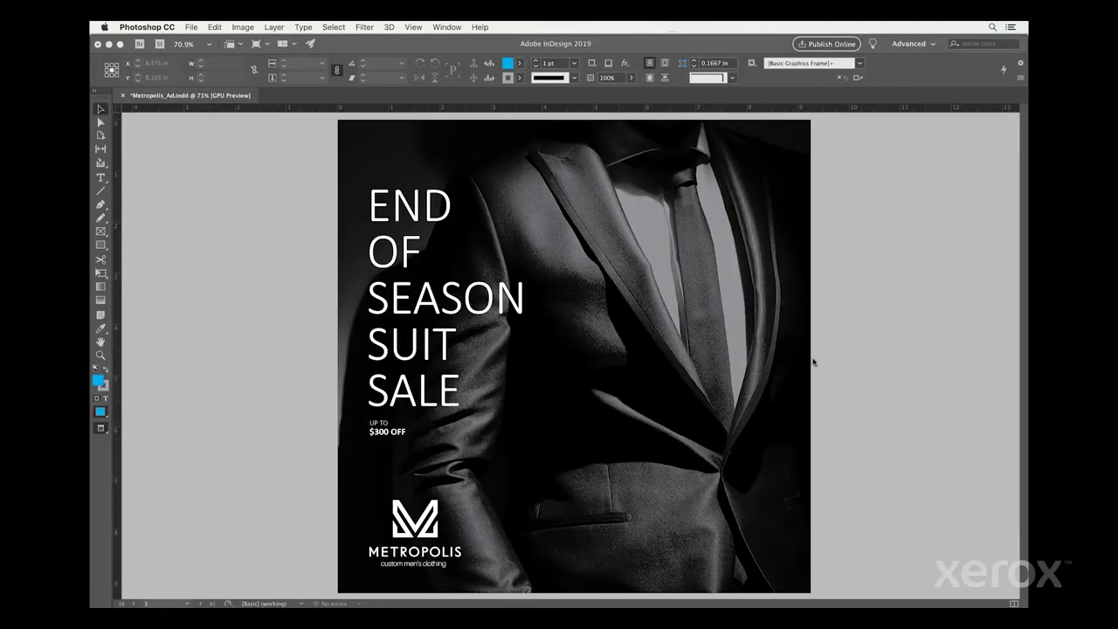
- Rename the layer to White
double_click(932, 146)
type("White")
left_click(640, 284)
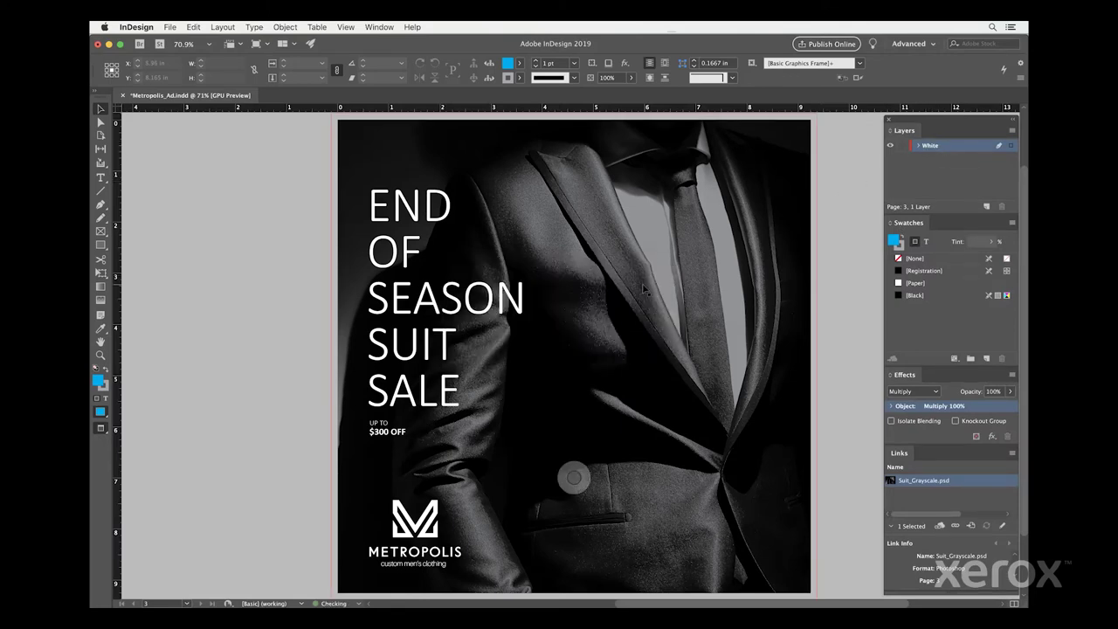
- Relink Suit_Grayscale.psd to the new Suit_White.psd image
right_click(923, 483)
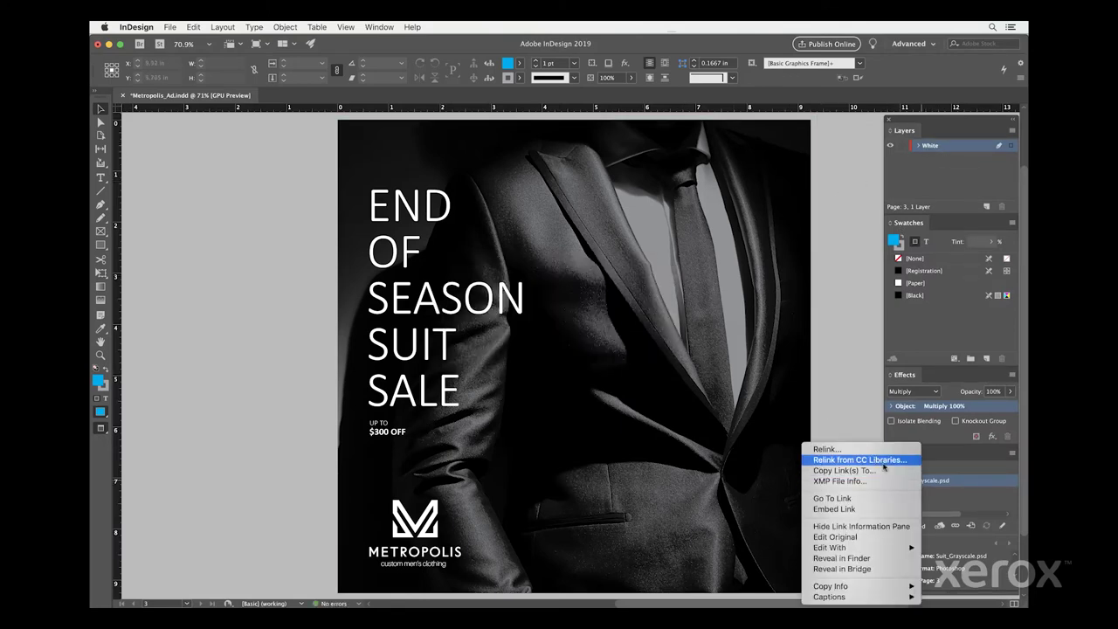
left_click(872, 449)
left_click(295, 137)
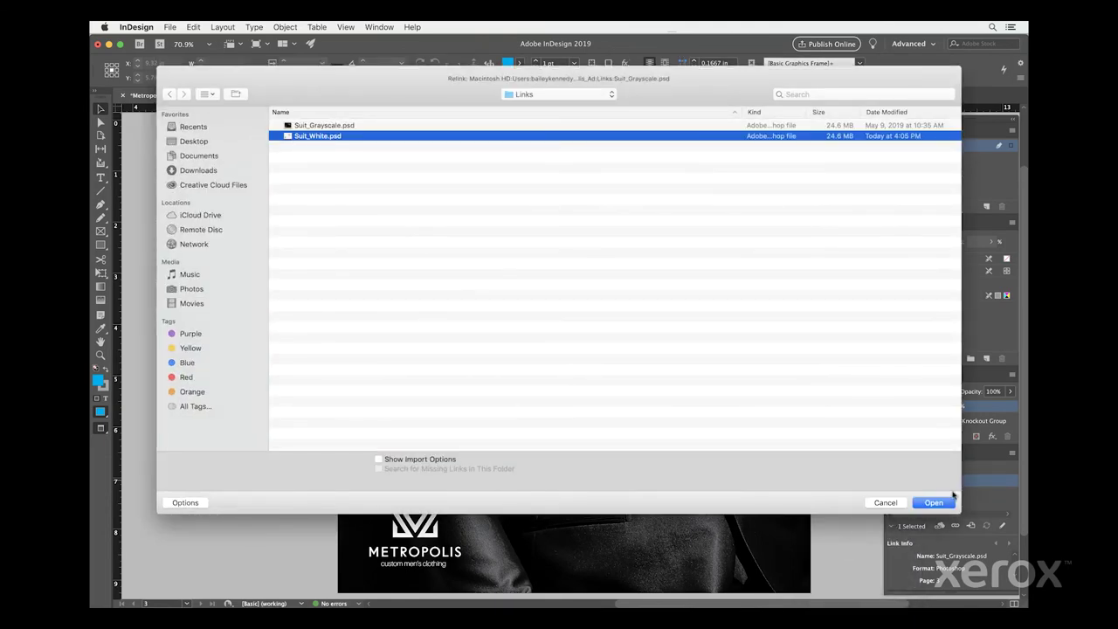
left_click(934, 503)
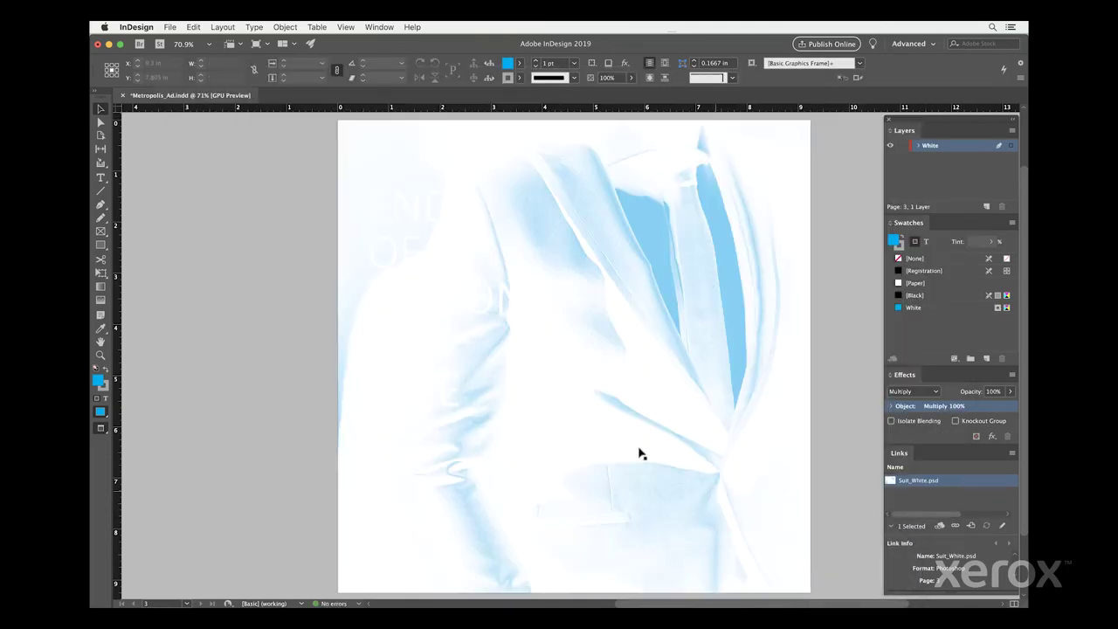
left_click(512, 290)
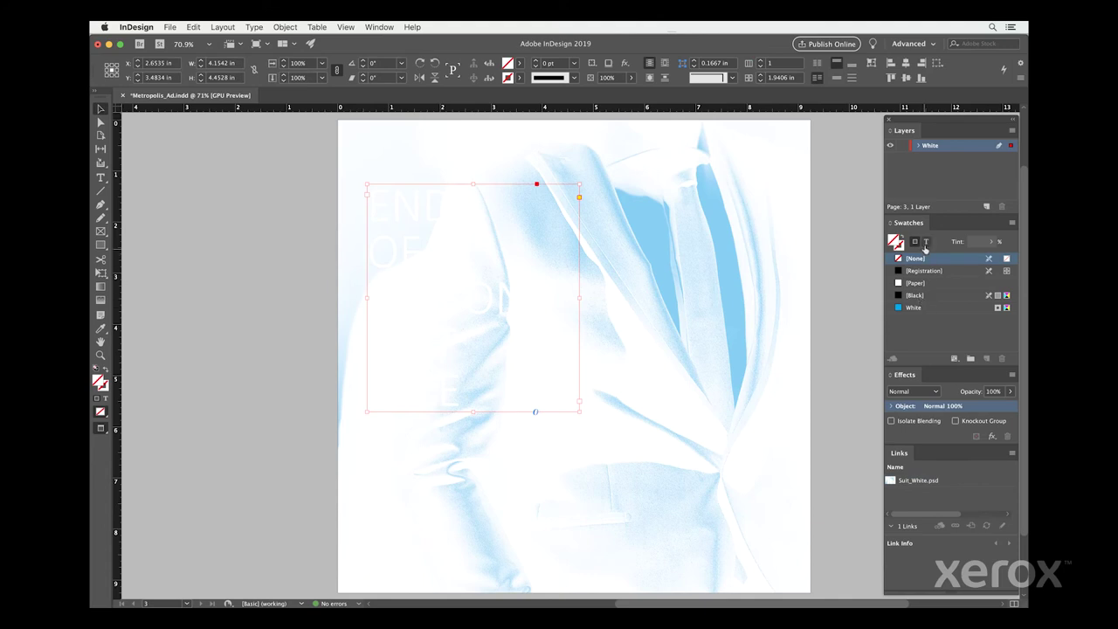
- Fill the headline text and the METROPOLIS logo group with the White swatch
left_click(925, 243)
left_click(913, 307)
left_click(393, 532)
left_click(917, 307)
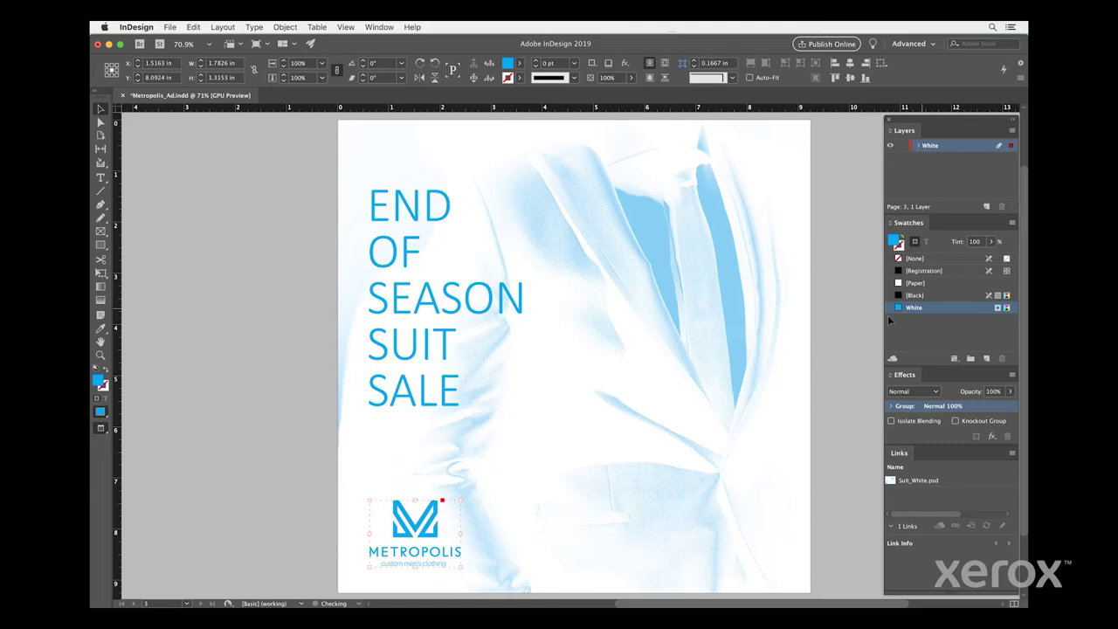
left_click(169, 27)
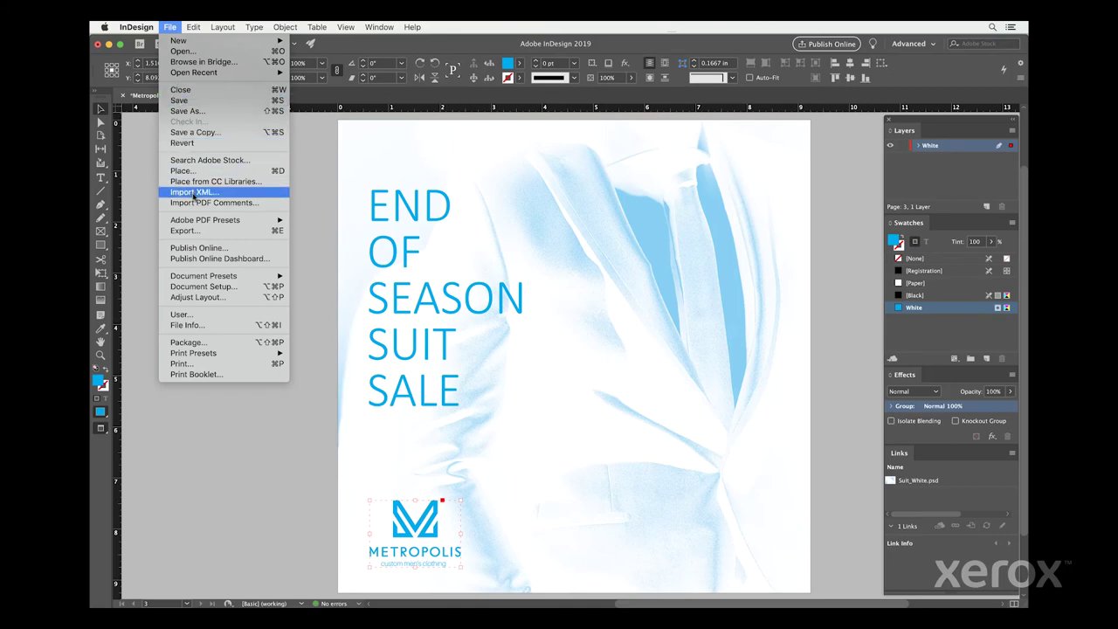
- Export using the [Press Quality] PDF preset, saving the file as Metropolis_Ad
mouse_move(233, 224)
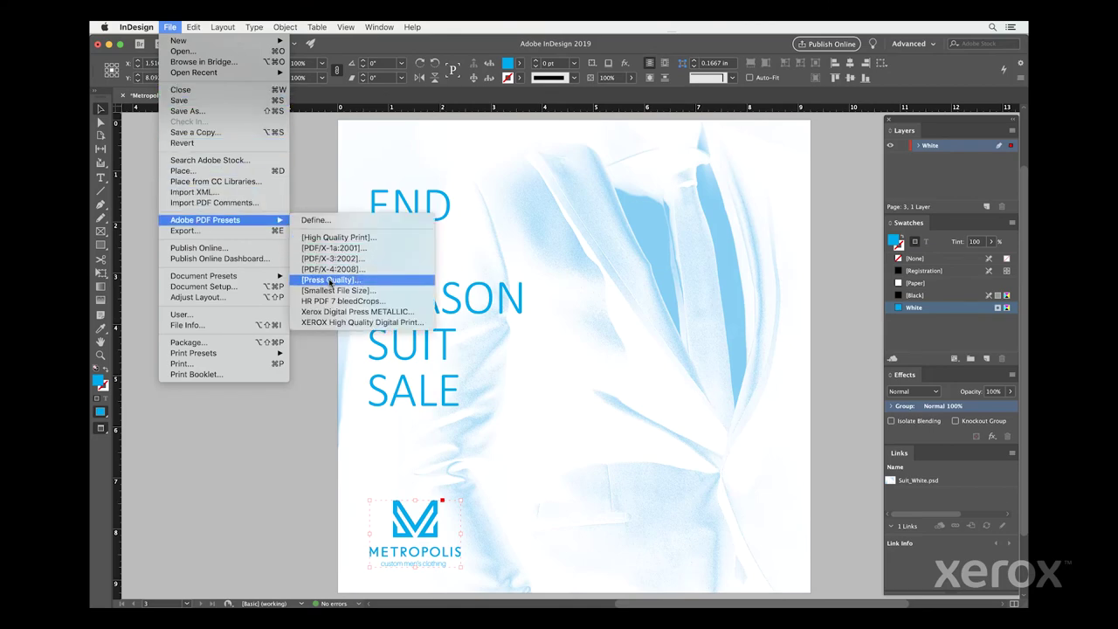
left_click(332, 280)
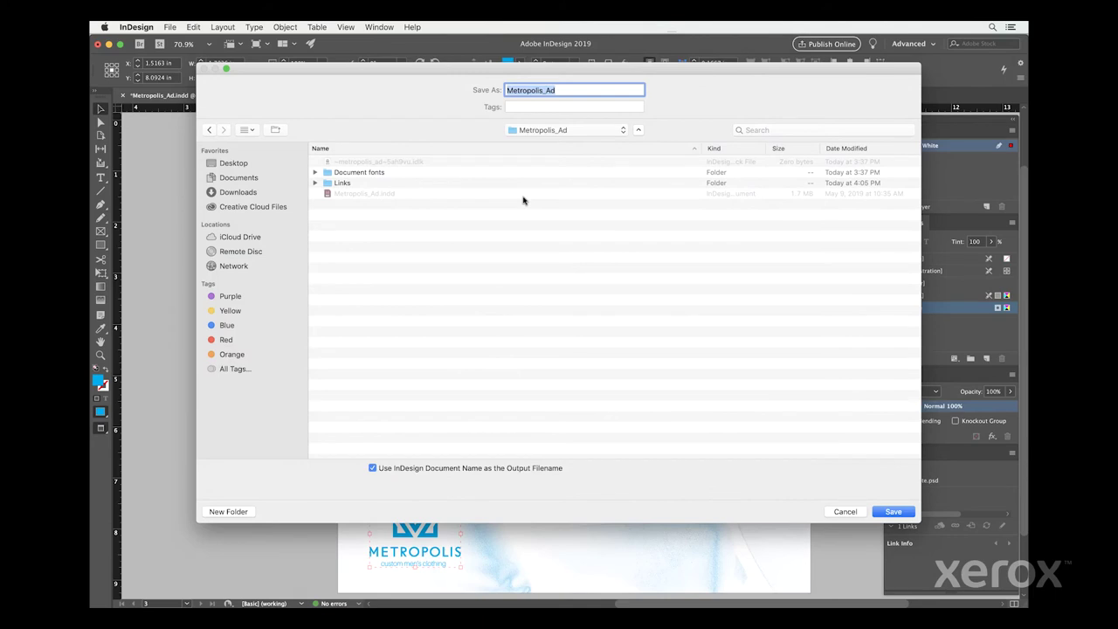
left_click(900, 513)
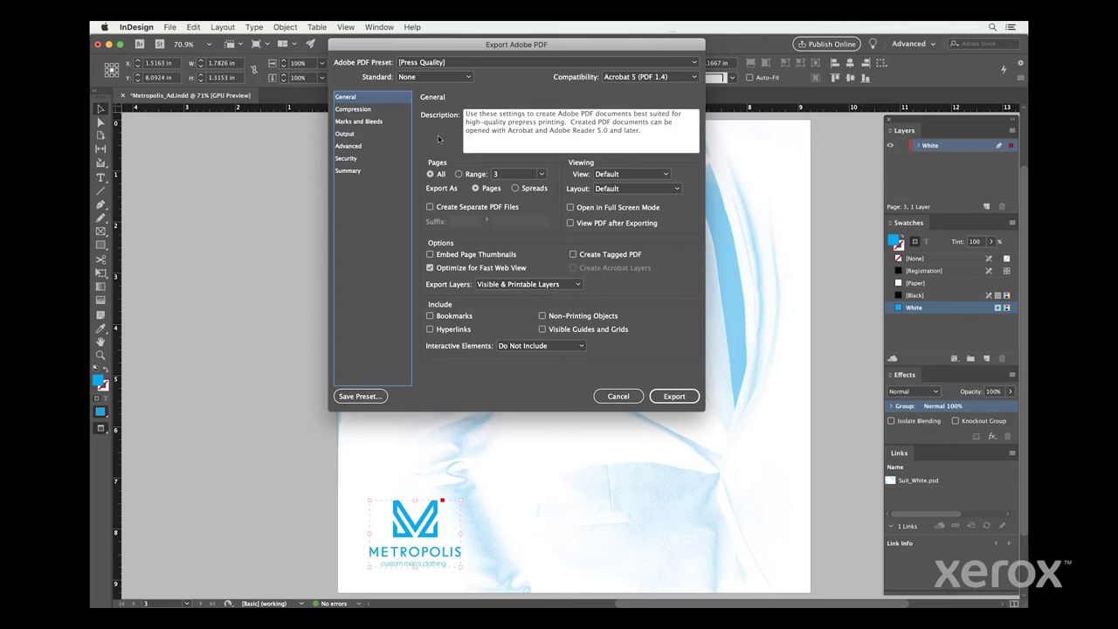
- Export visible and printable layers, and set colour images to Do Not Downsample
left_click(549, 285)
left_click(541, 320)
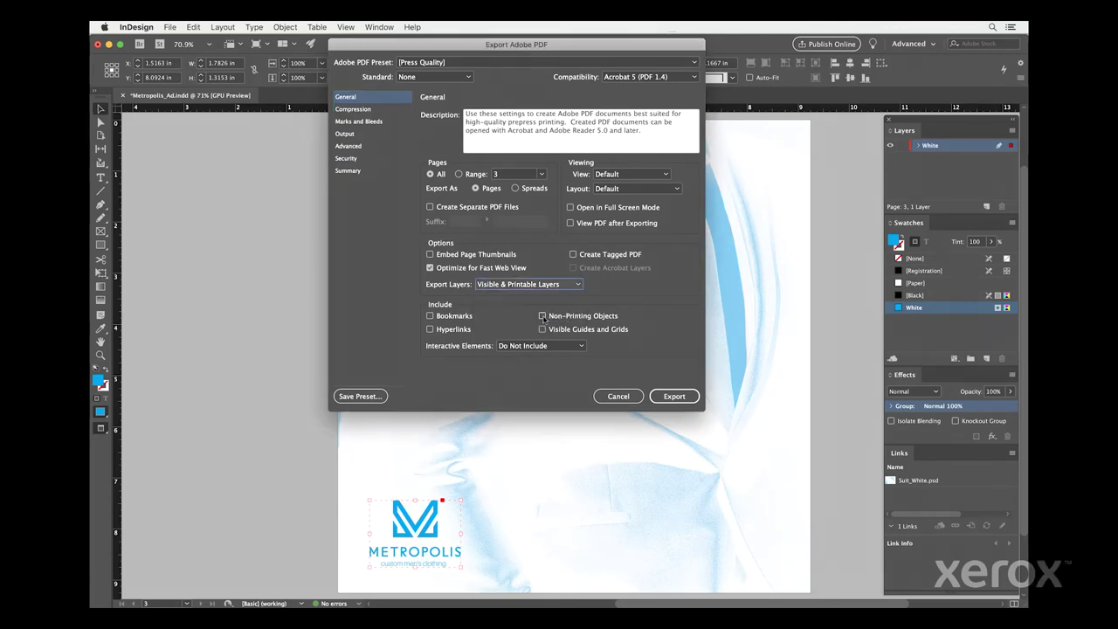
left_click(354, 109)
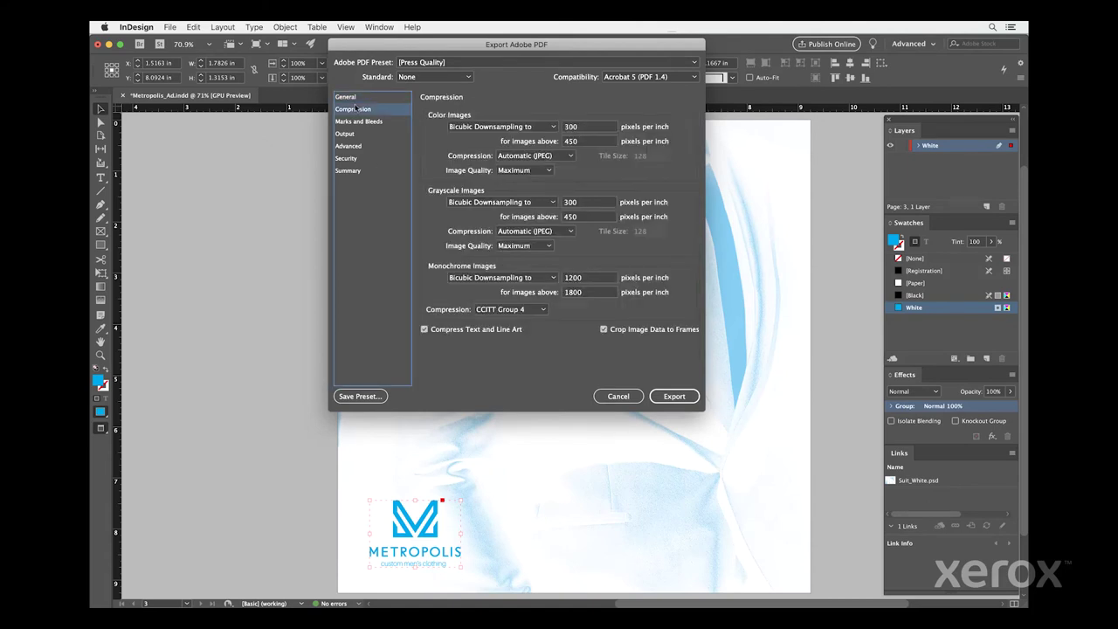
left_click(502, 127)
left_click(492, 138)
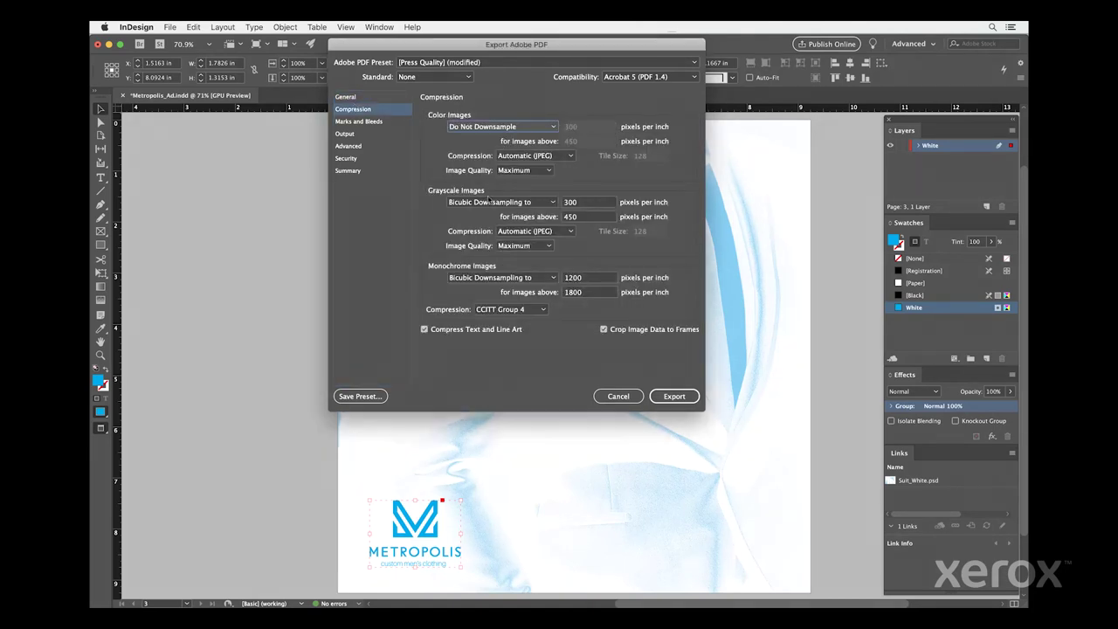
- Set grayscale and monochrome images to Do Not Downsample as well
left_click(486, 202)
left_click(489, 214)
left_click(486, 278)
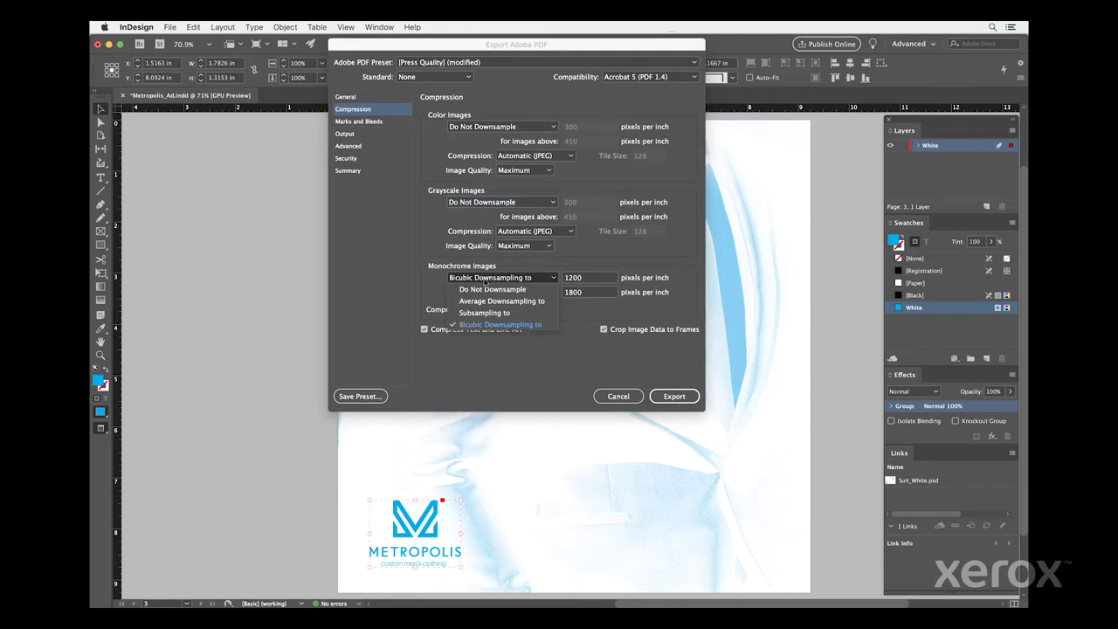
left_click(489, 289)
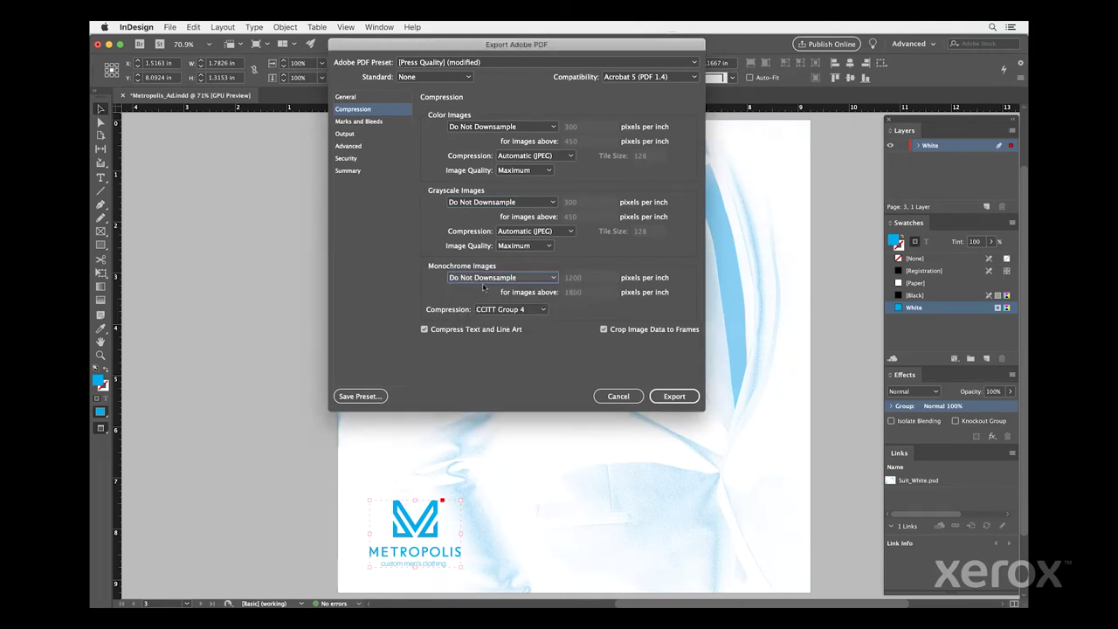
left_click(345, 133)
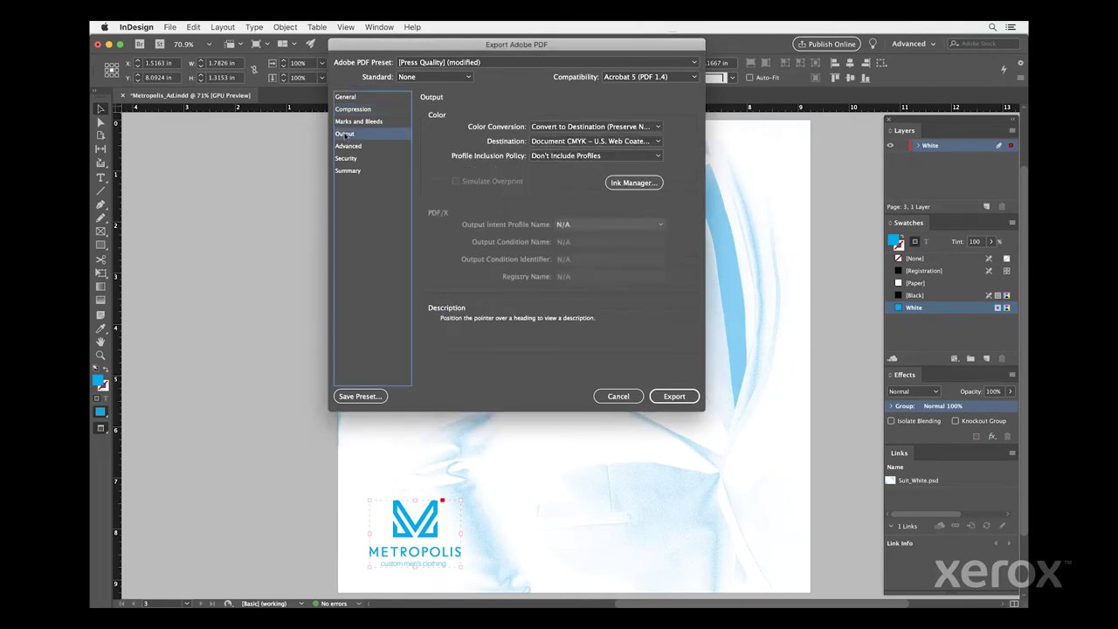
- Use No Color Conversion, include all RGB and tagged source CMYK profiles, and edit the Advanced font subsetting percentage
left_click(596, 127)
left_click(595, 138)
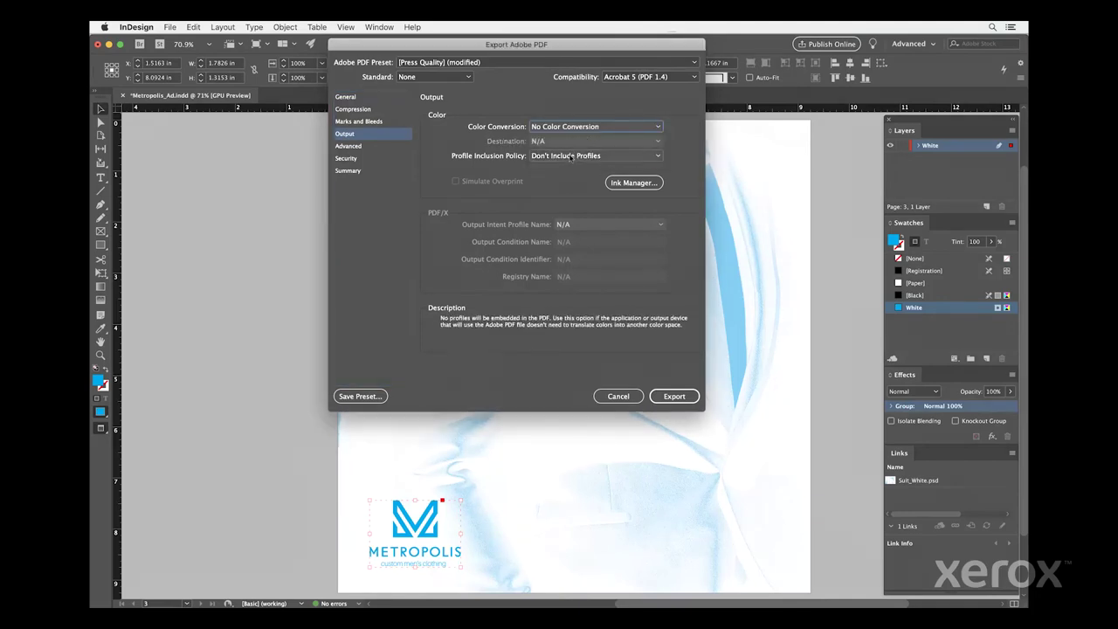
left_click(570, 155)
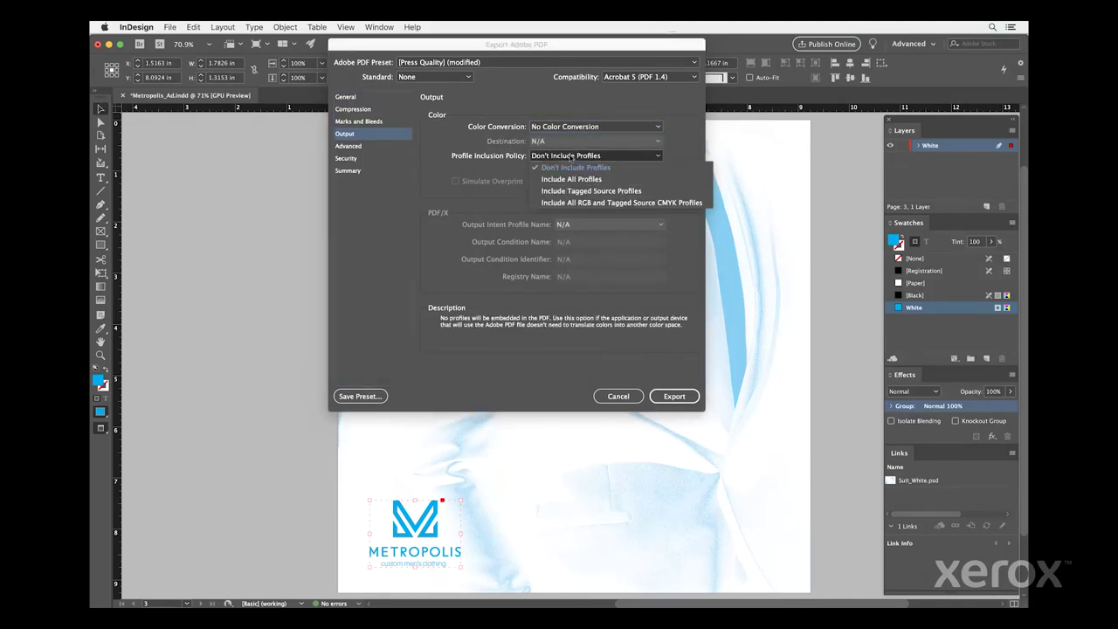
left_click(623, 202)
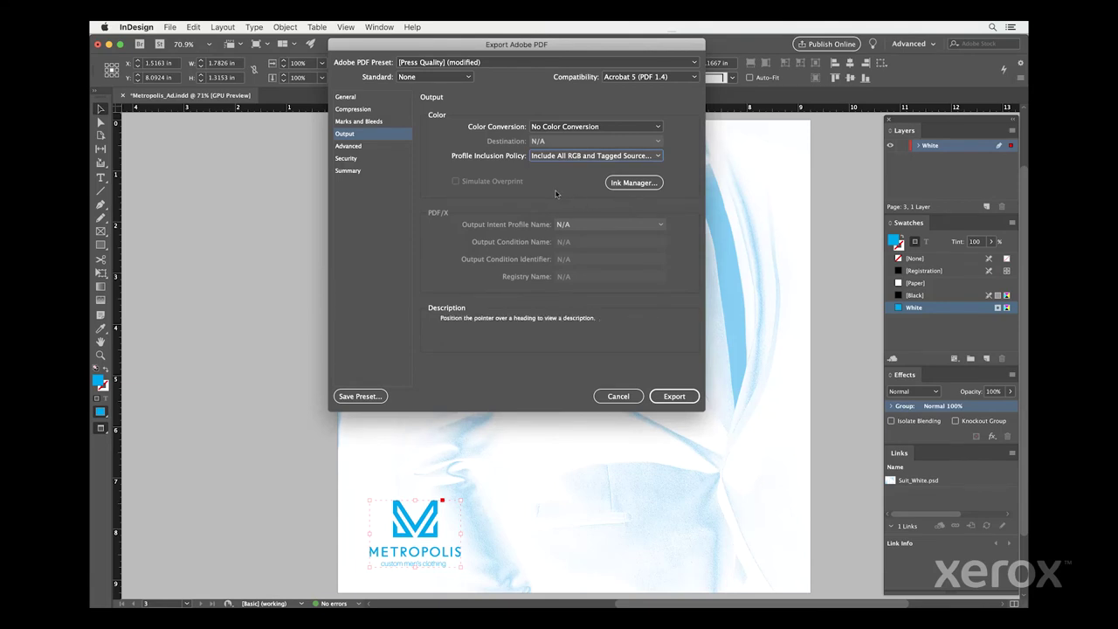
left_click(350, 146)
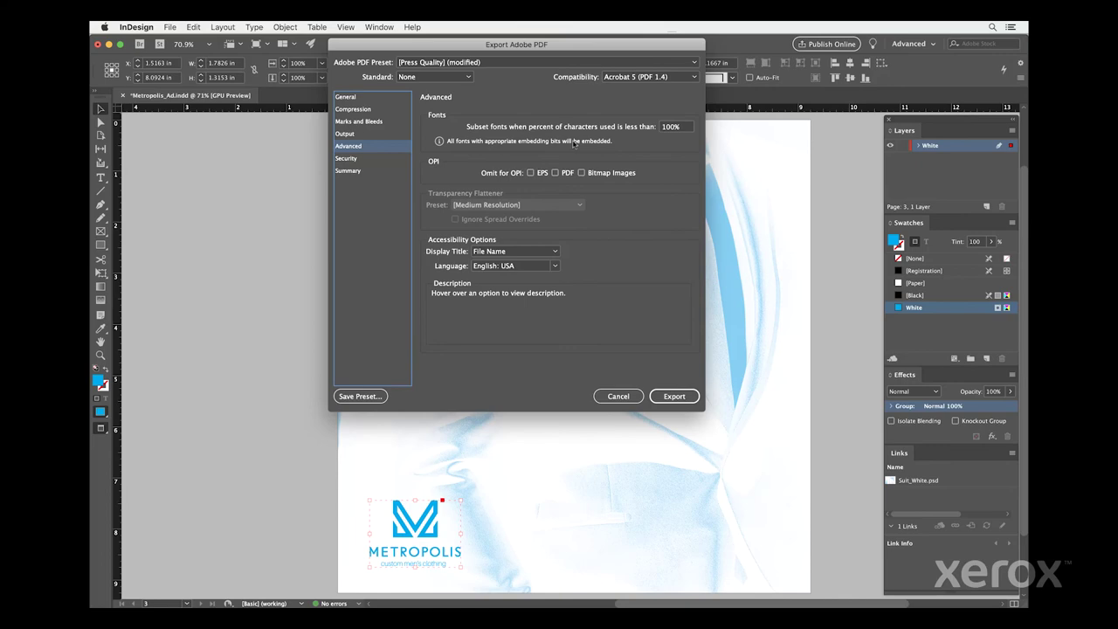
double_click(671, 126)
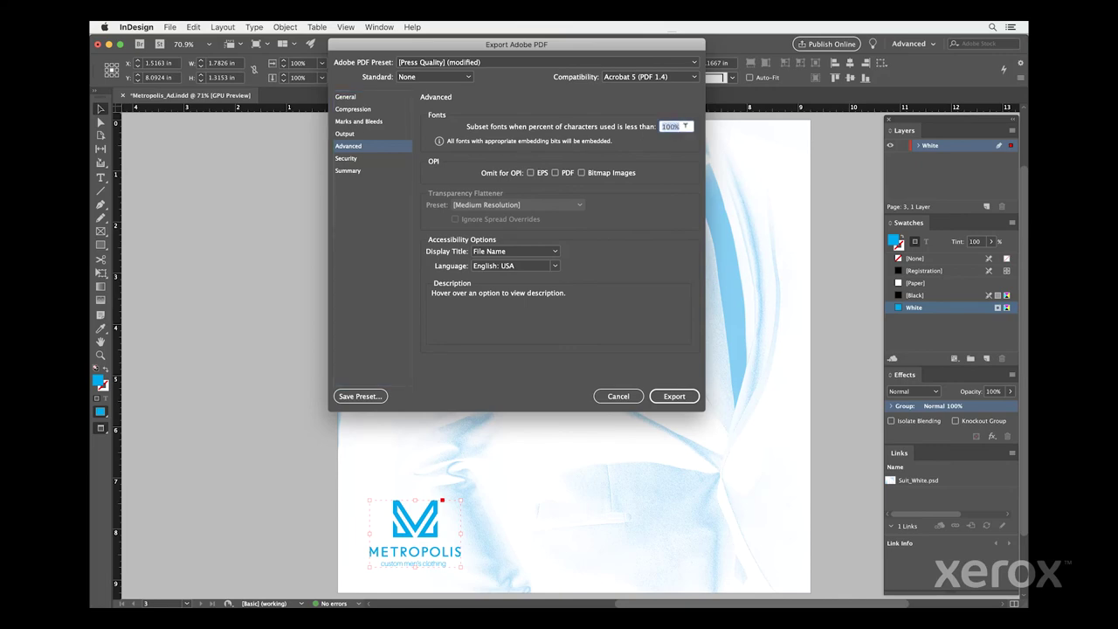